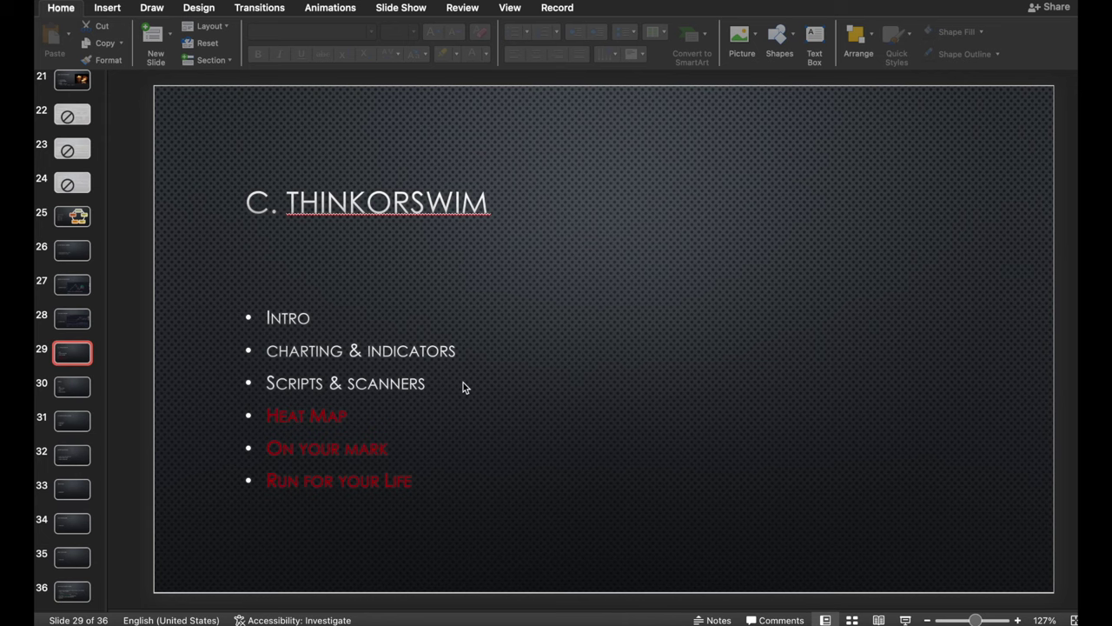
# - Switch from the PowerPoint agenda slide to the thinkorswim NIO daily chart
pyautogui.press('super+Tab')
pyautogui.press('super+Tab')
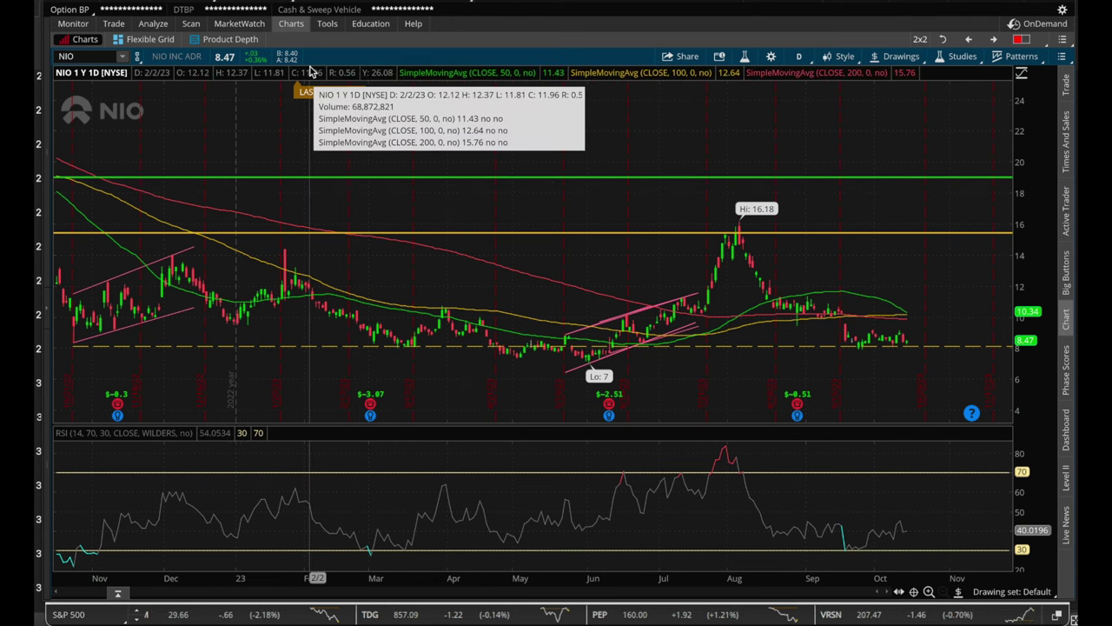
# - Open the Stock Hacker scan and review its results-list, filter and save/load/share menus
pyautogui.click(191, 24)
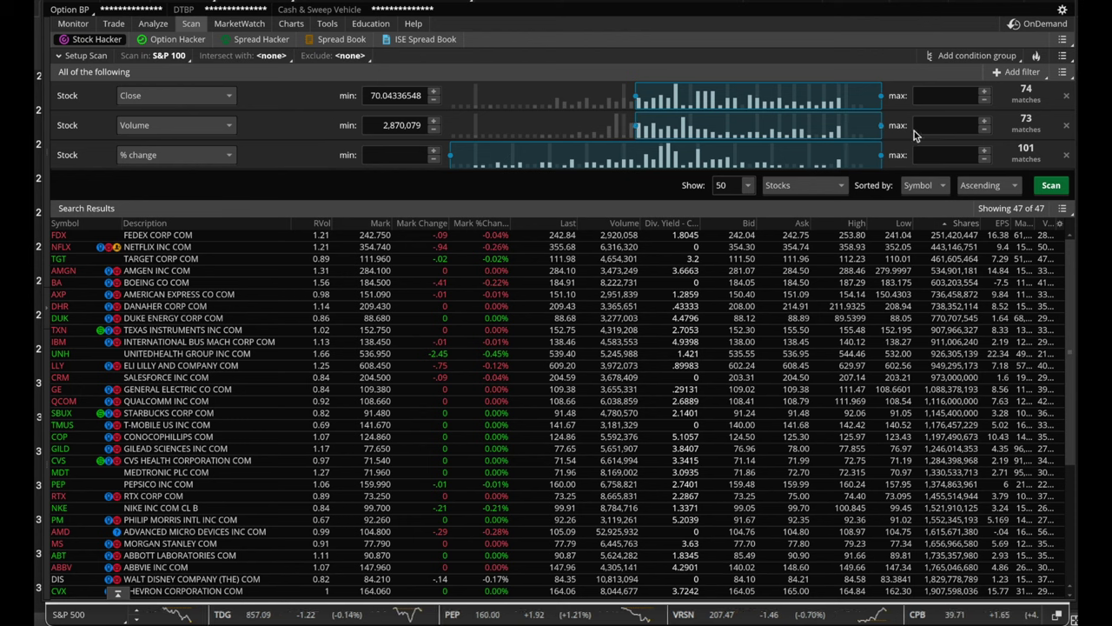
pyautogui.click(1063, 210)
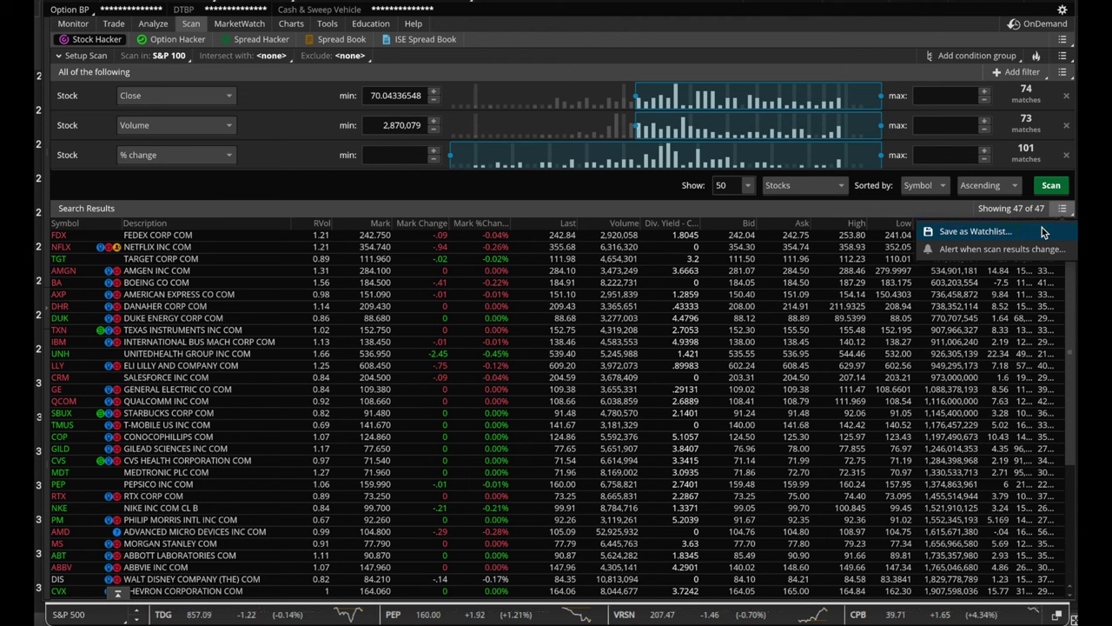
pyautogui.click(1063, 73)
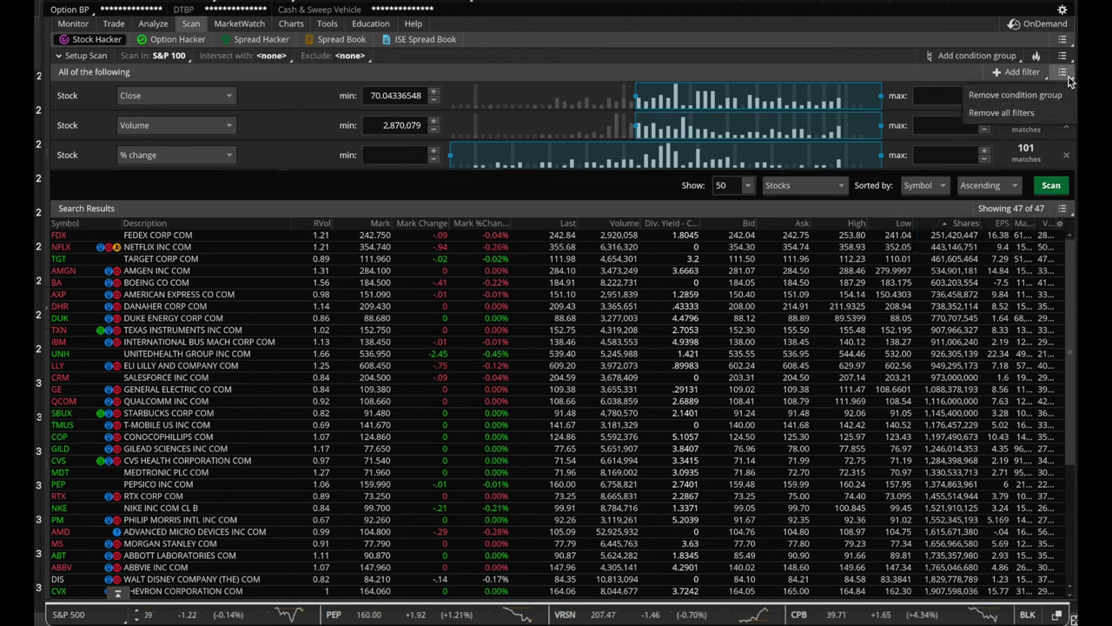
pyautogui.click(1065, 57)
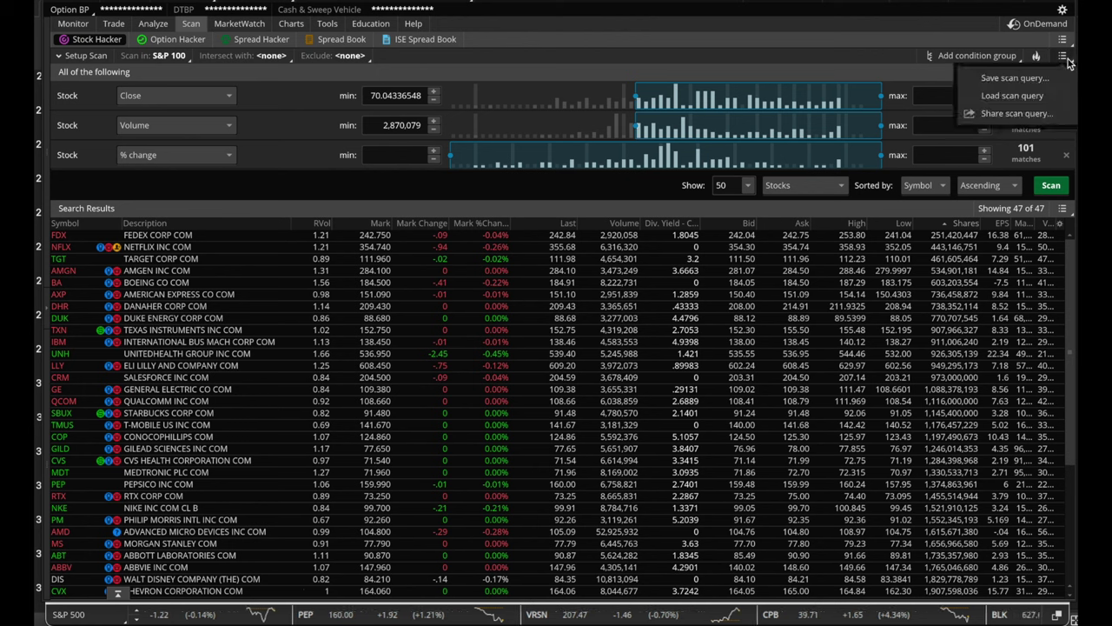
pyautogui.moveTo(1033, 103)
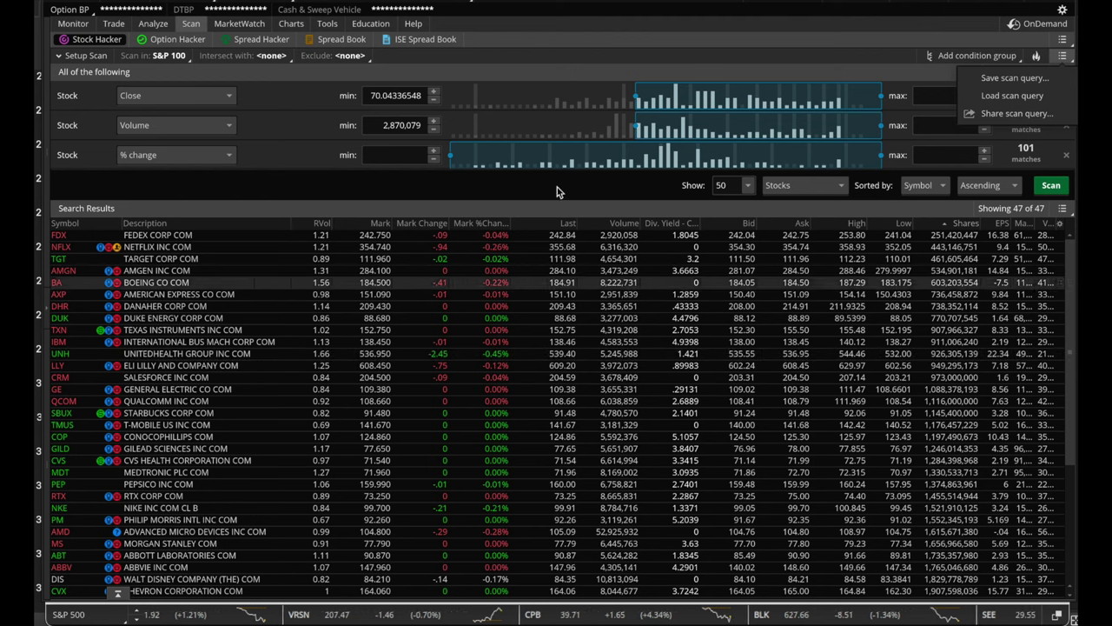
# - Check the scan panel's general and sharing options, then show the MarketWatch heat map
pyautogui.click(1065, 42)
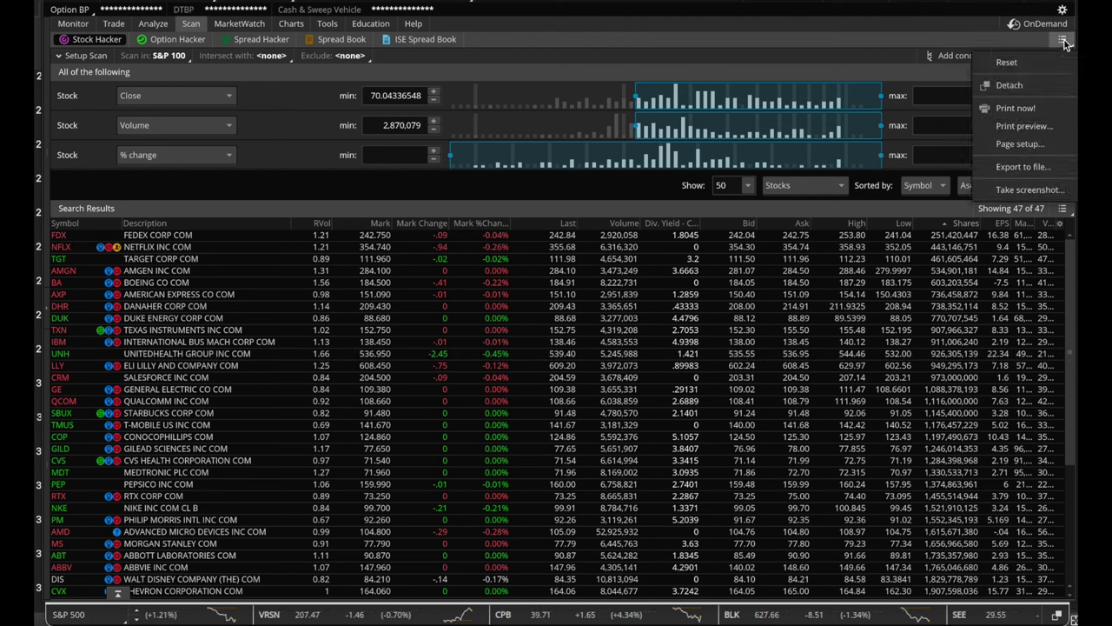
pyautogui.click(1062, 54)
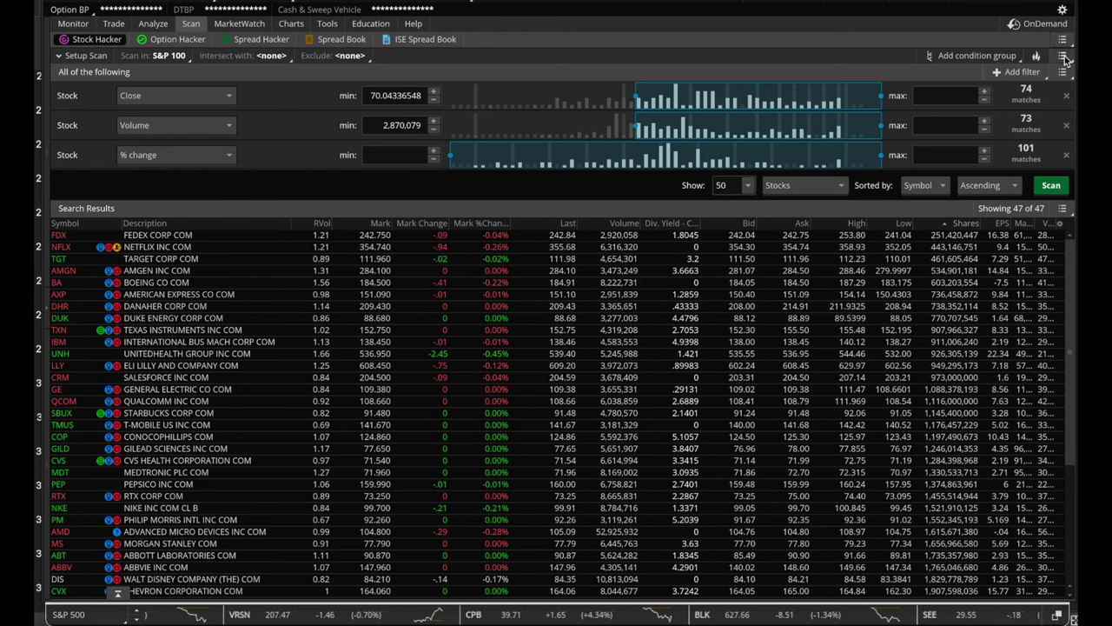
pyautogui.click(1062, 55)
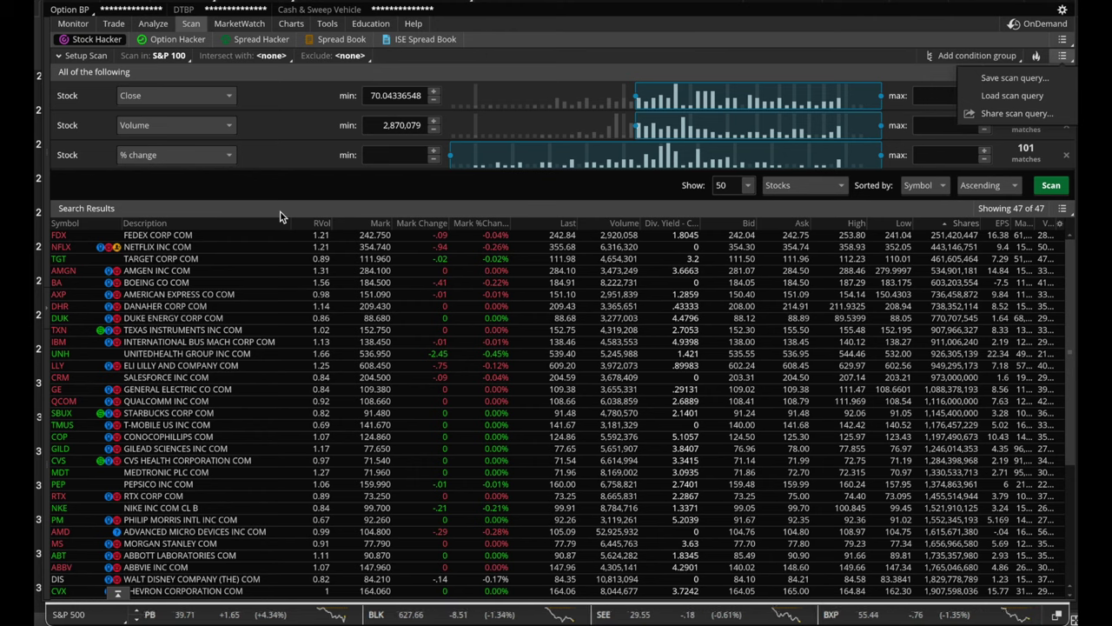
pyautogui.click(231, 27)
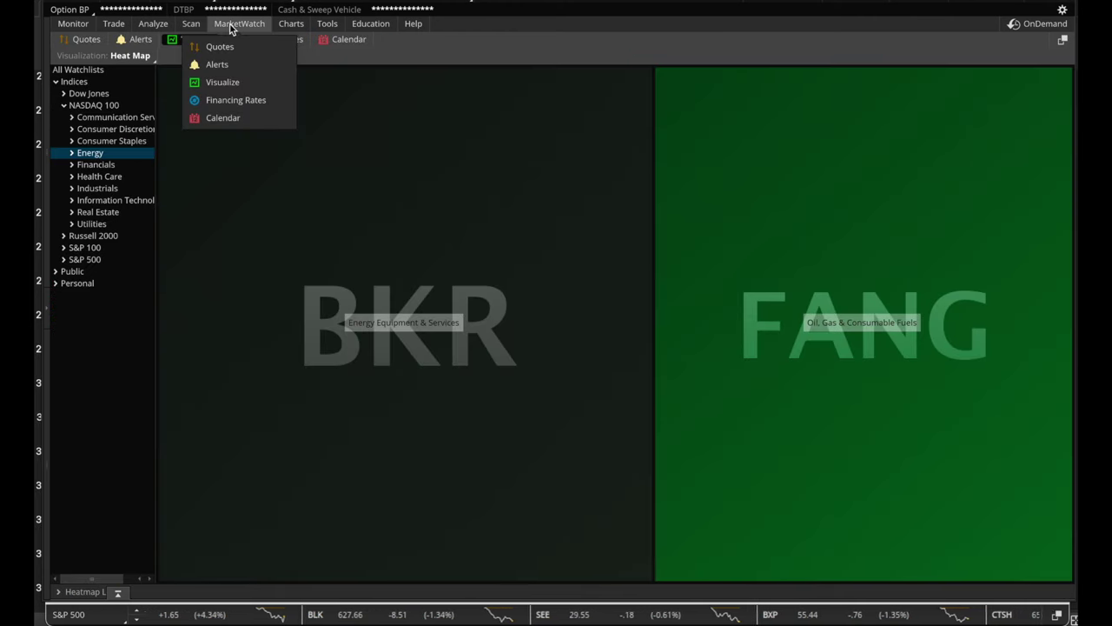
# - View the MarketWatch Quotes table, browse the available watchlists, and return to Stock Hacker
pyautogui.click(84, 40)
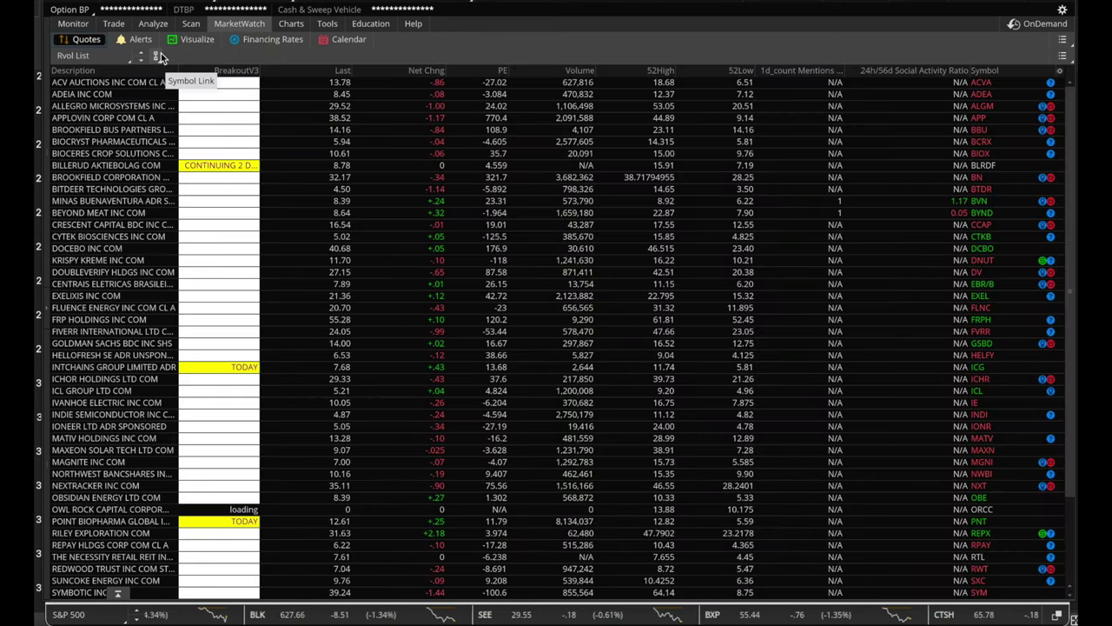
pyautogui.click(113, 62)
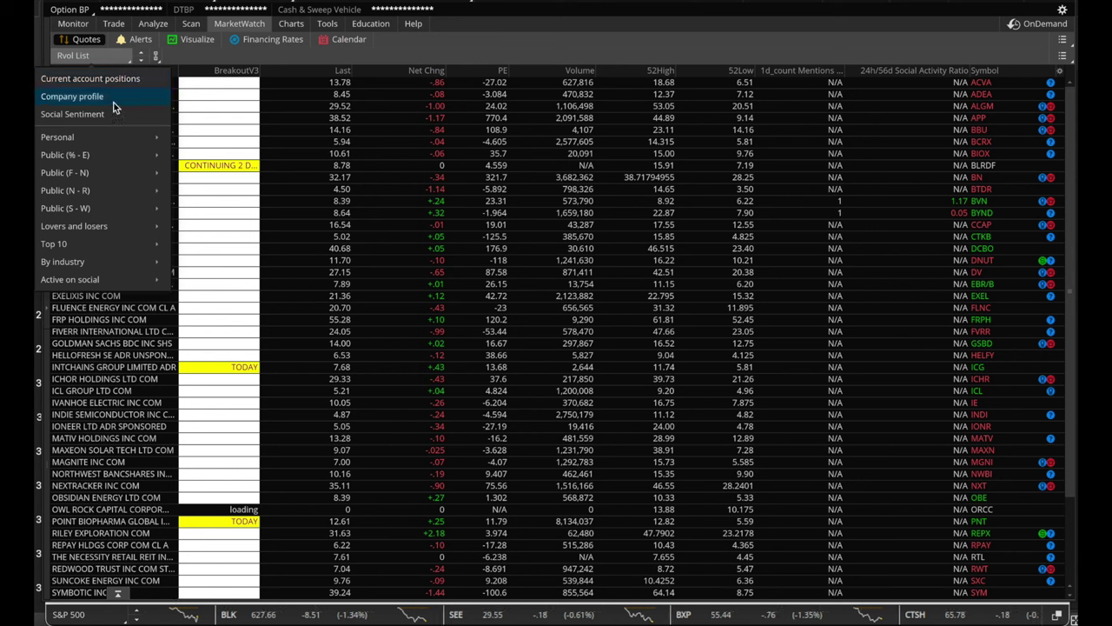
pyautogui.moveTo(120, 140)
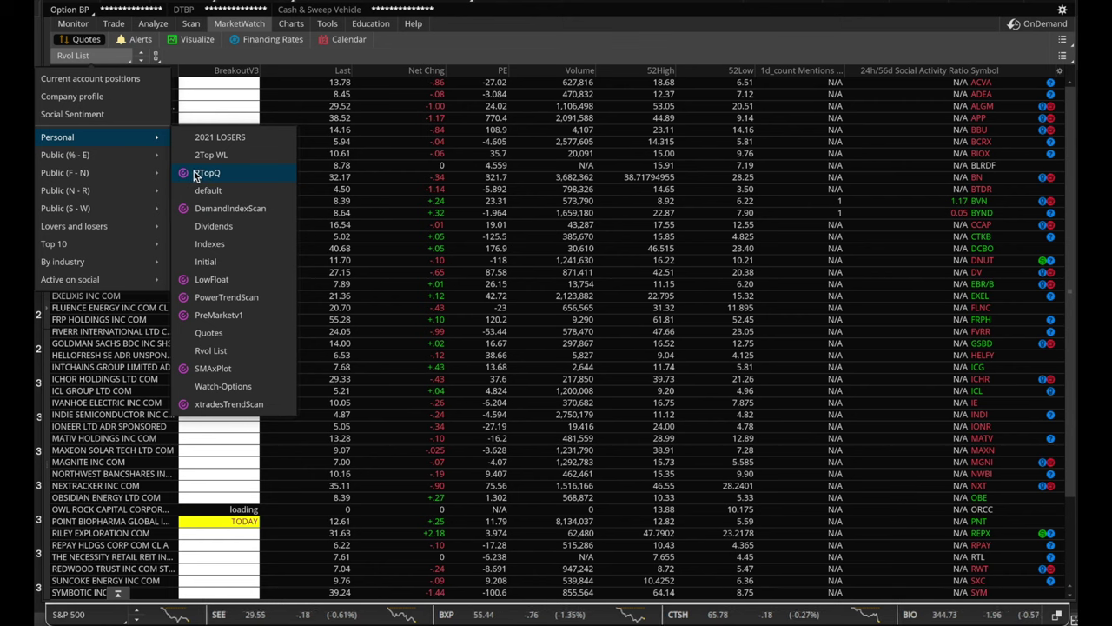
pyautogui.click(89, 45)
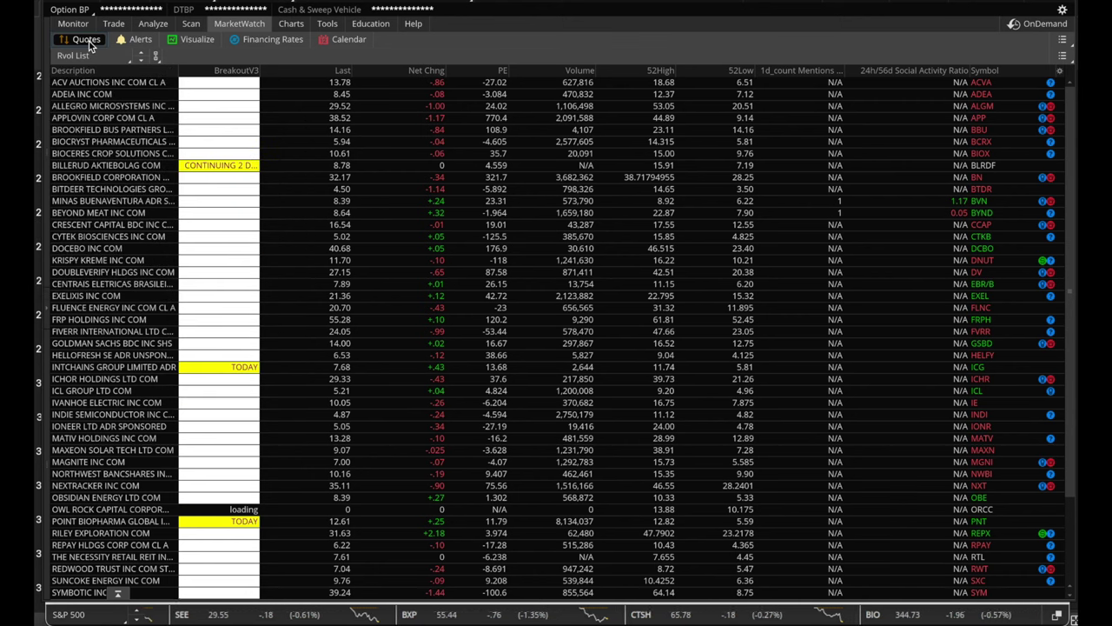
pyautogui.click(190, 24)
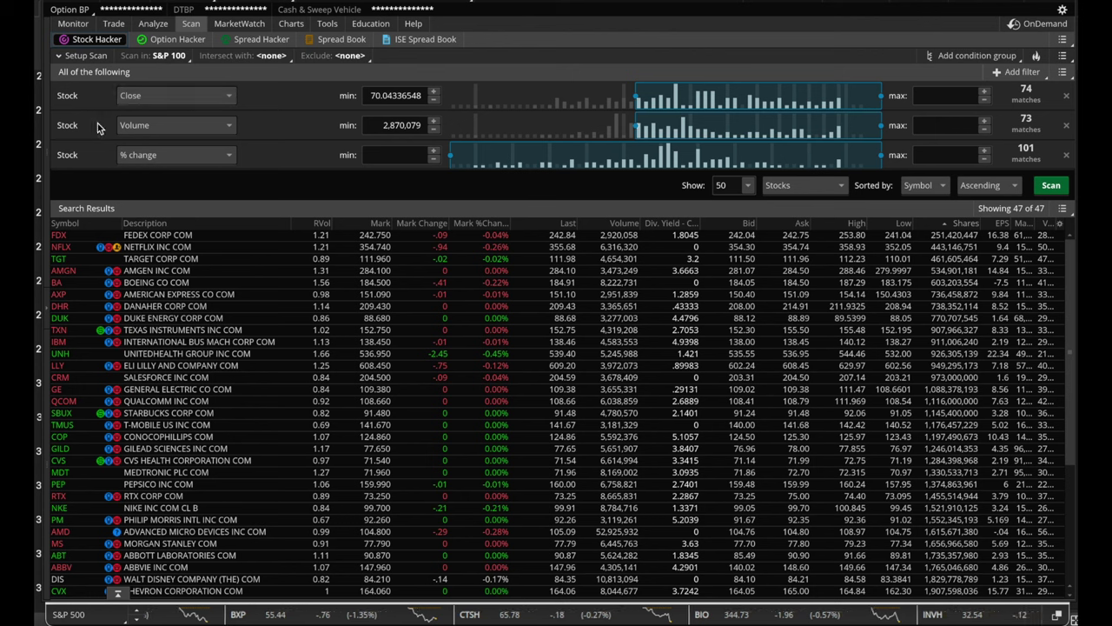
# - Browse the scanner's Add filter options, then return to the NIO chart
pyautogui.click(1013, 73)
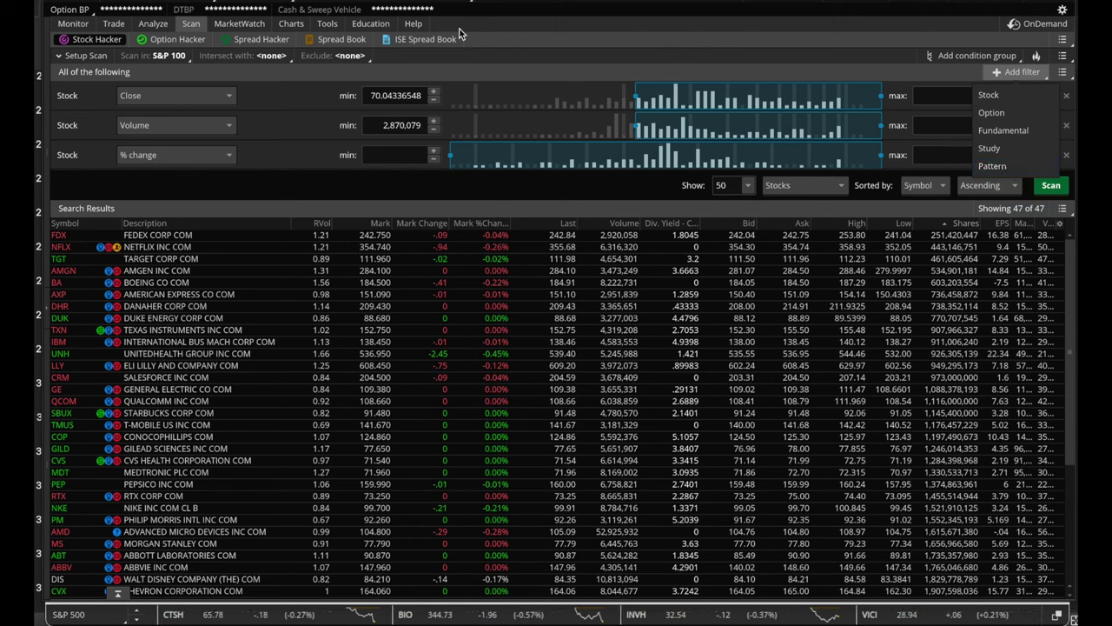
pyautogui.click(289, 24)
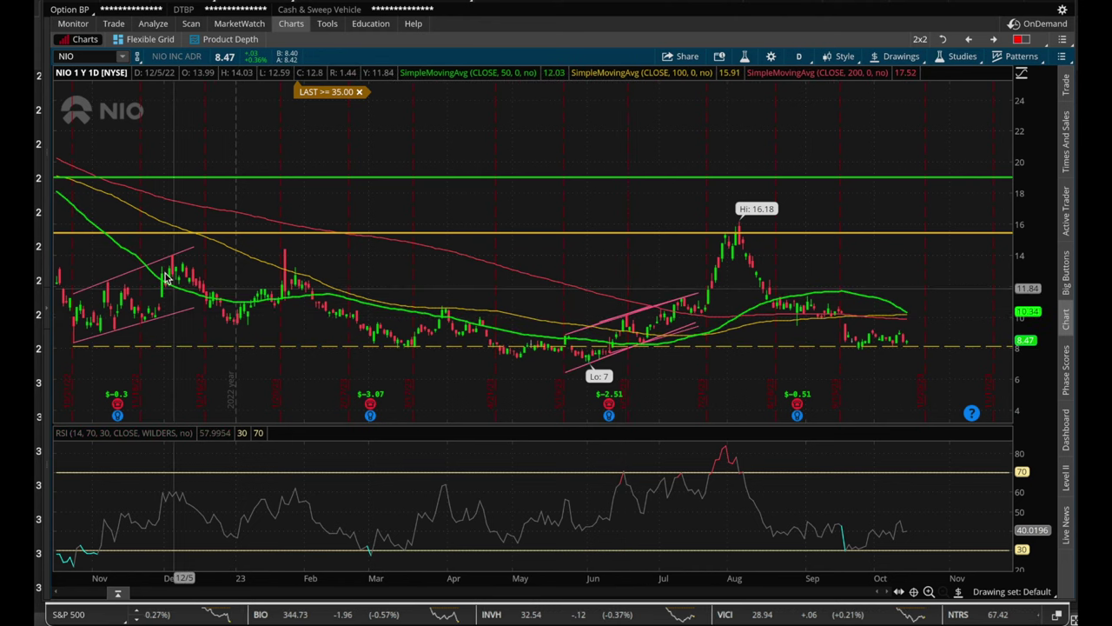
# - Confirm Channel Up as the displayed pattern under Patterns > Select patterns
pyautogui.click(1021, 57)
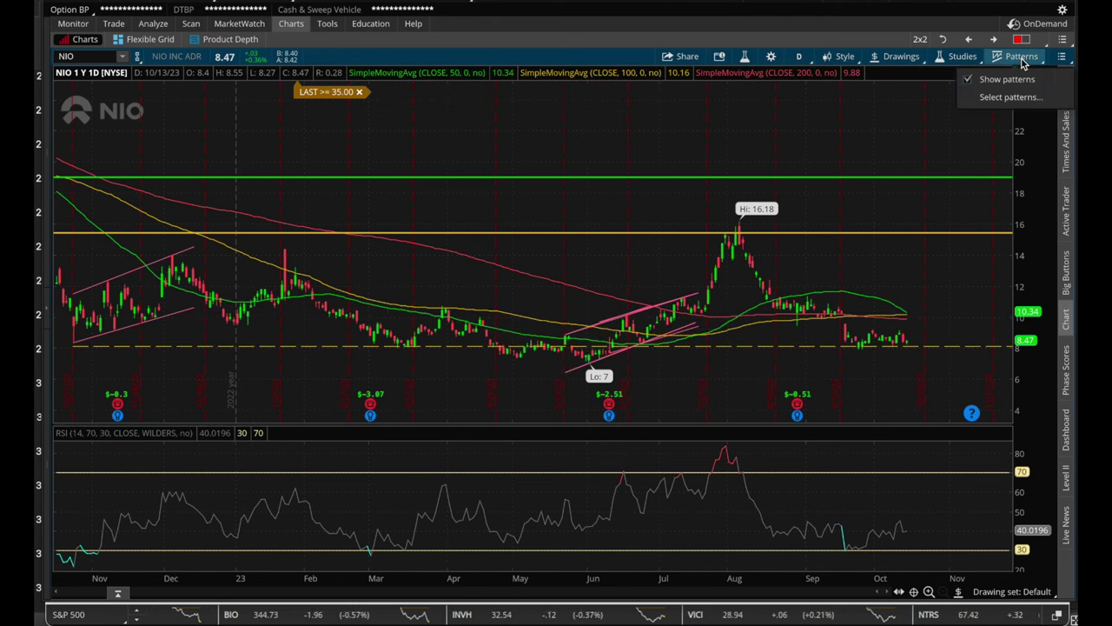
pyautogui.click(1009, 97)
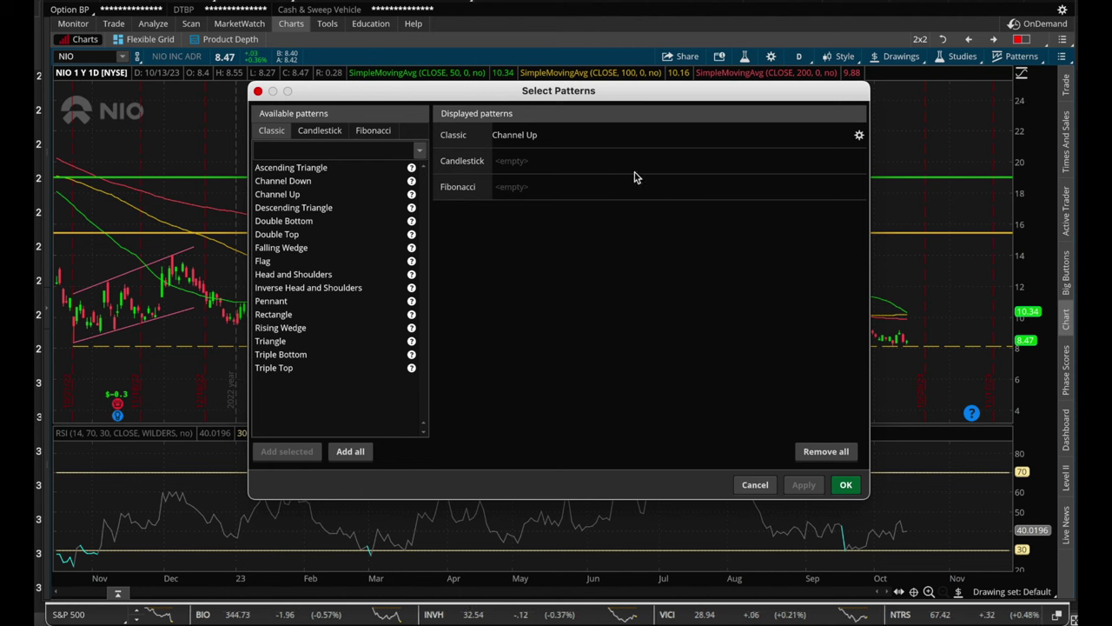
pyautogui.click(844, 485)
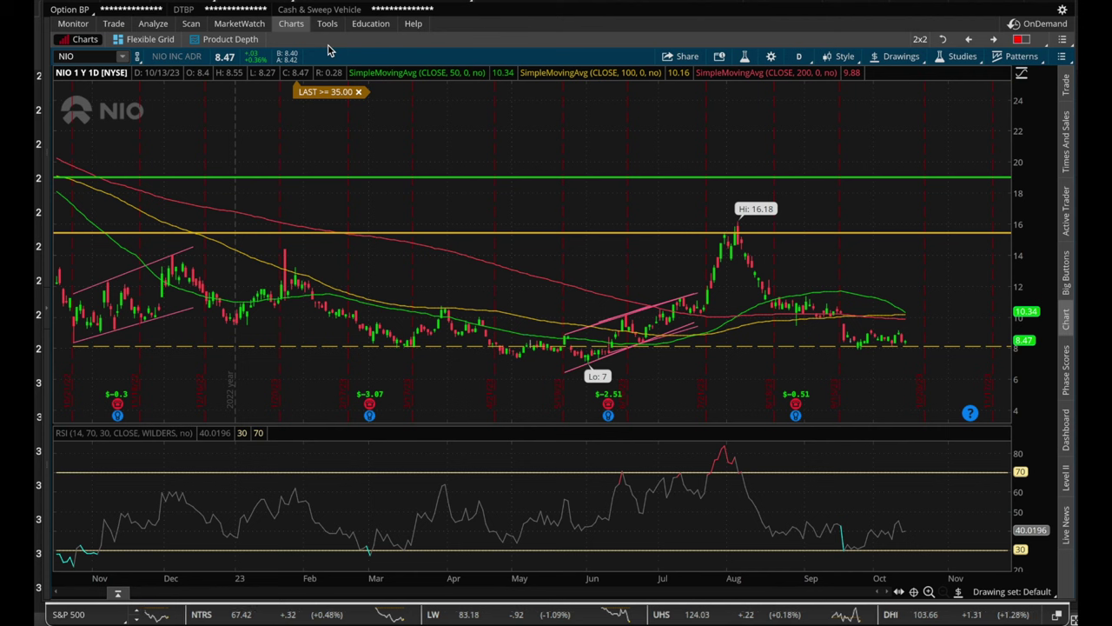
pyautogui.moveTo(441, 597)
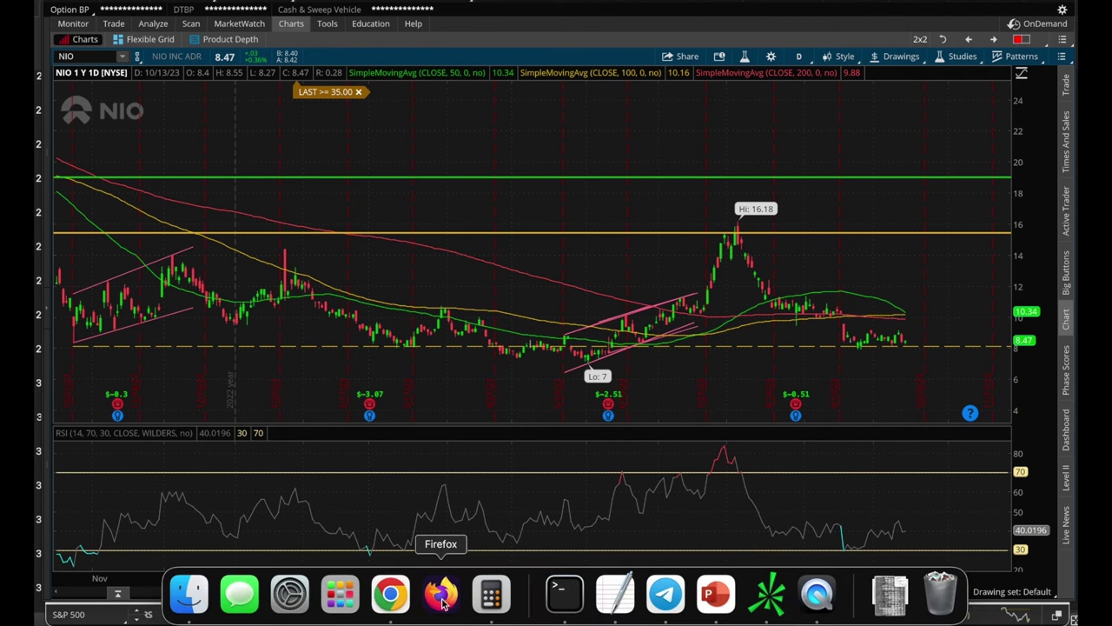
# - Copy the Automatic Fibonacci Retracement tos.mx link from elite-plus-chat's pinned messages in Discord
pyautogui.click(390, 593)
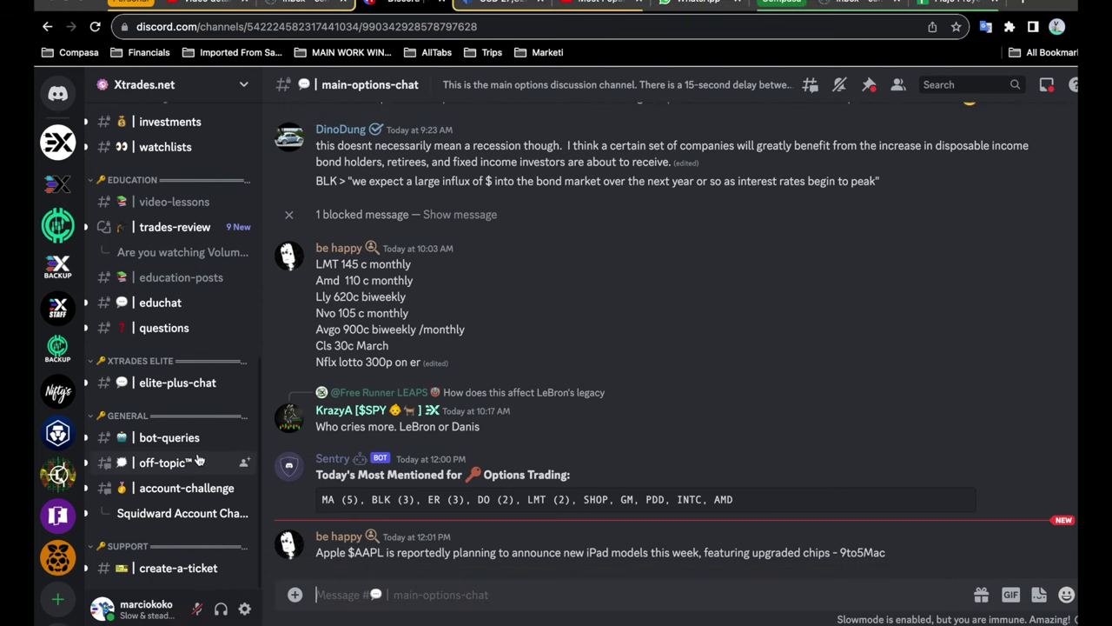
pyautogui.click(156, 389)
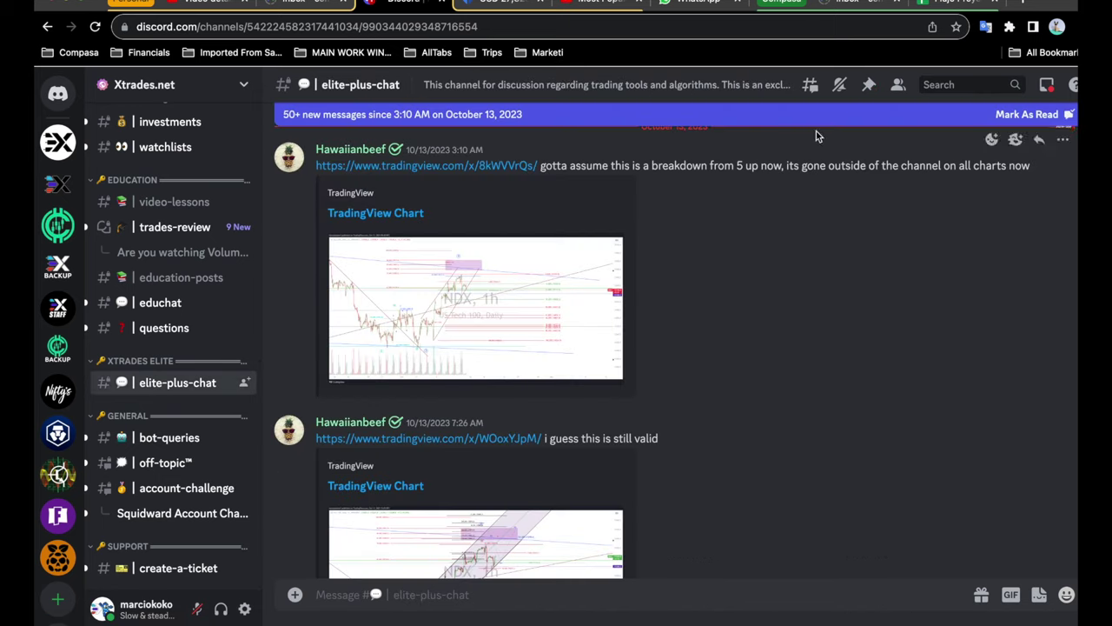
pyautogui.click(868, 84)
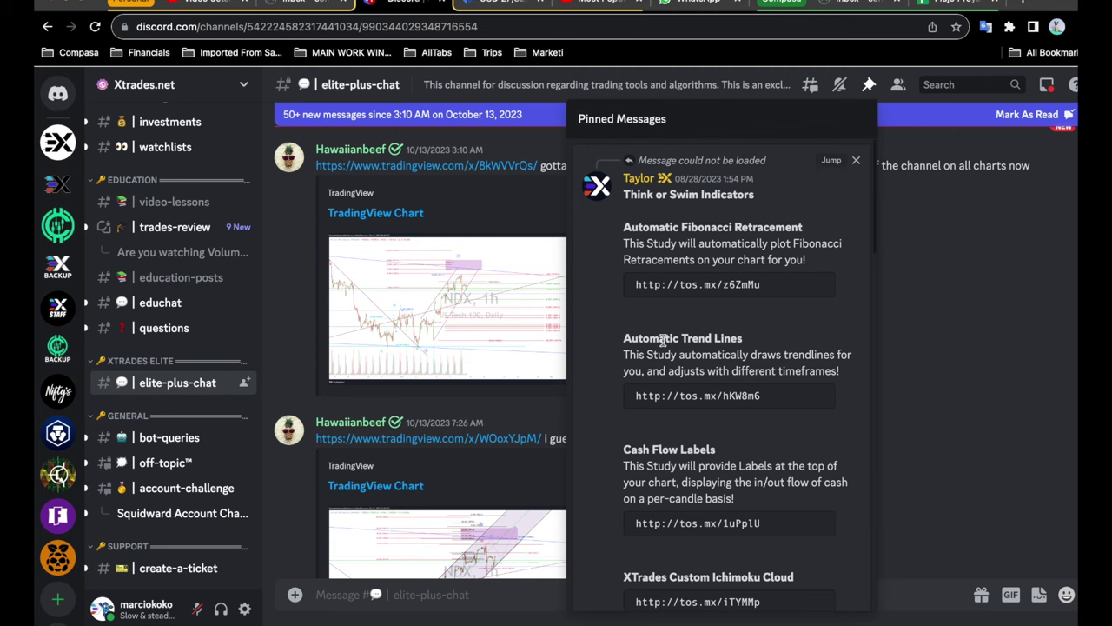
pyautogui.scroll(-3, 739, 406)
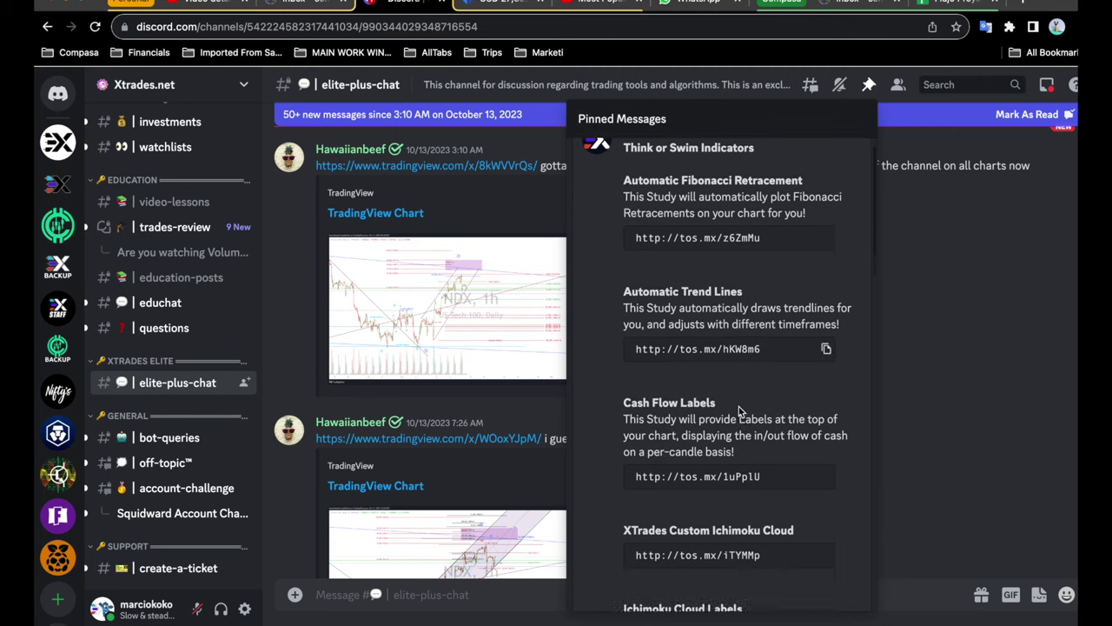
pyautogui.scroll(-3, 738, 411)
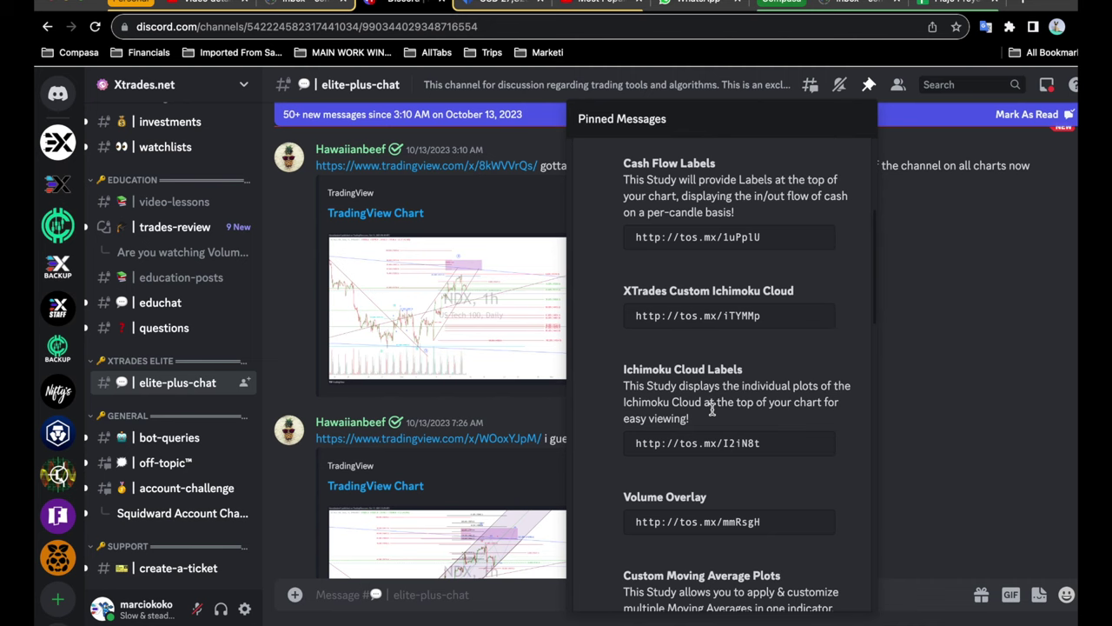
pyautogui.scroll(-3, 712, 410)
pyautogui.scroll(8, 713, 347)
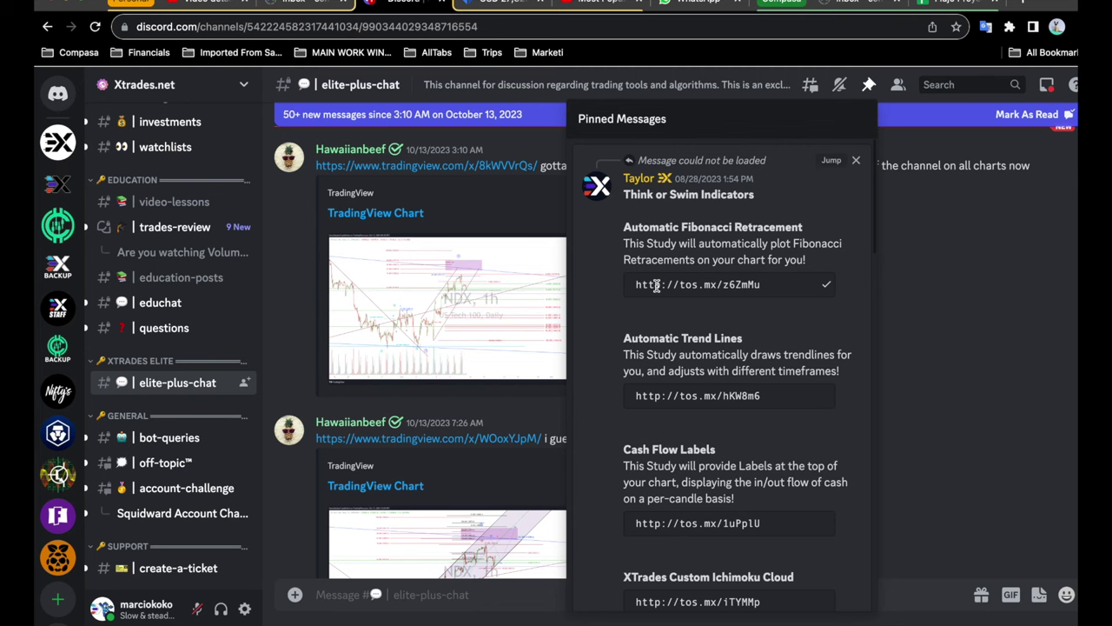
pyautogui.moveTo(565, 612)
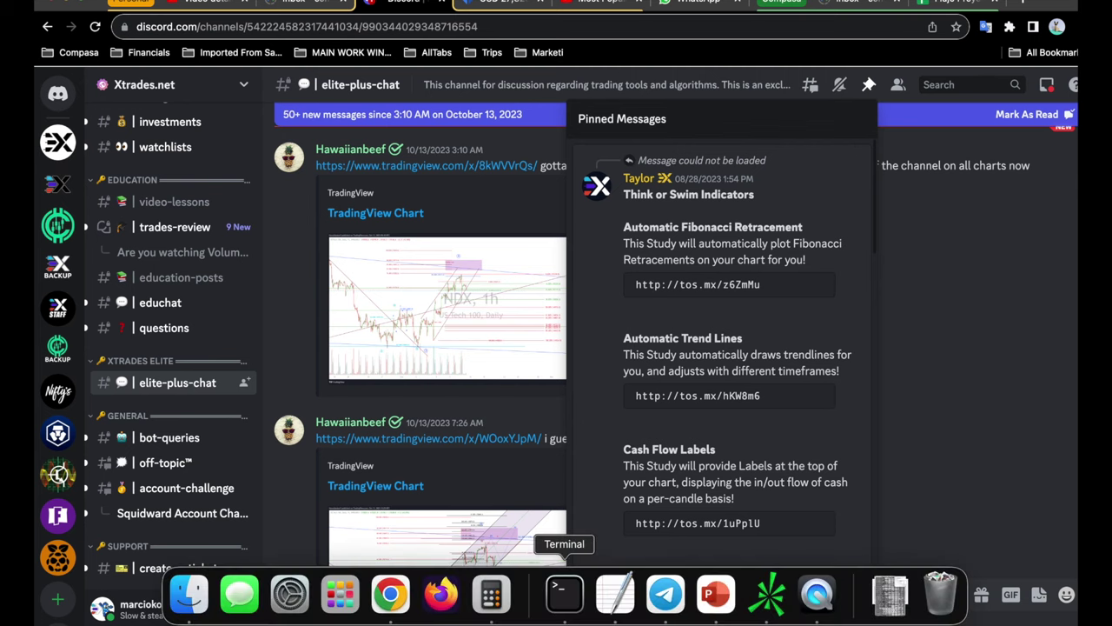
pyautogui.click(777, 602)
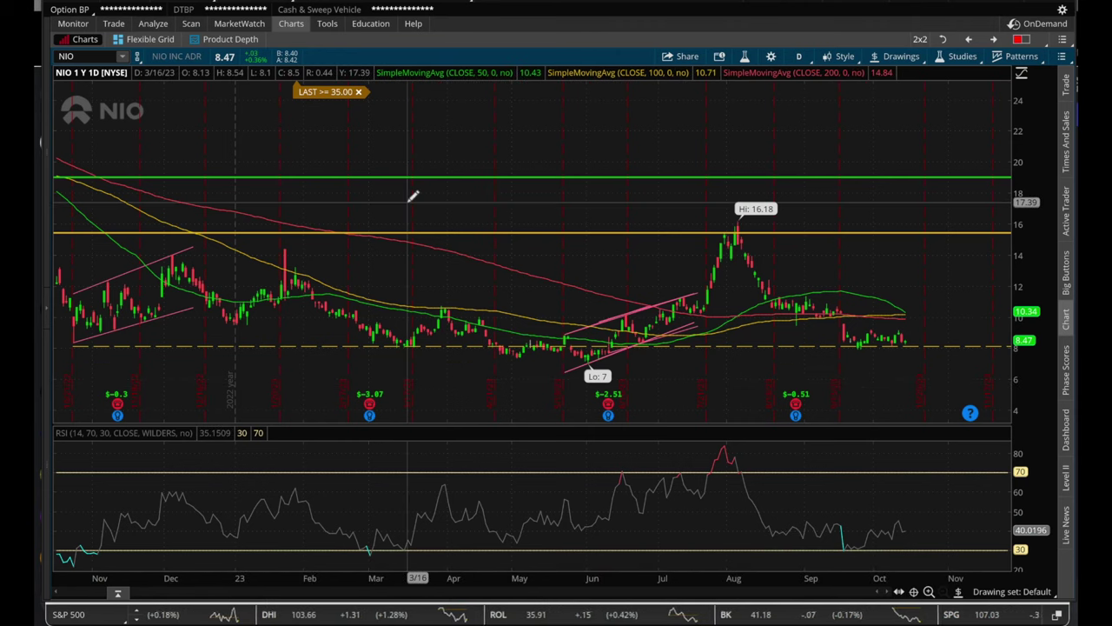
# - Paste the copied Fibonacci study link into Setup > Open shared item
pyautogui.click(1061, 12)
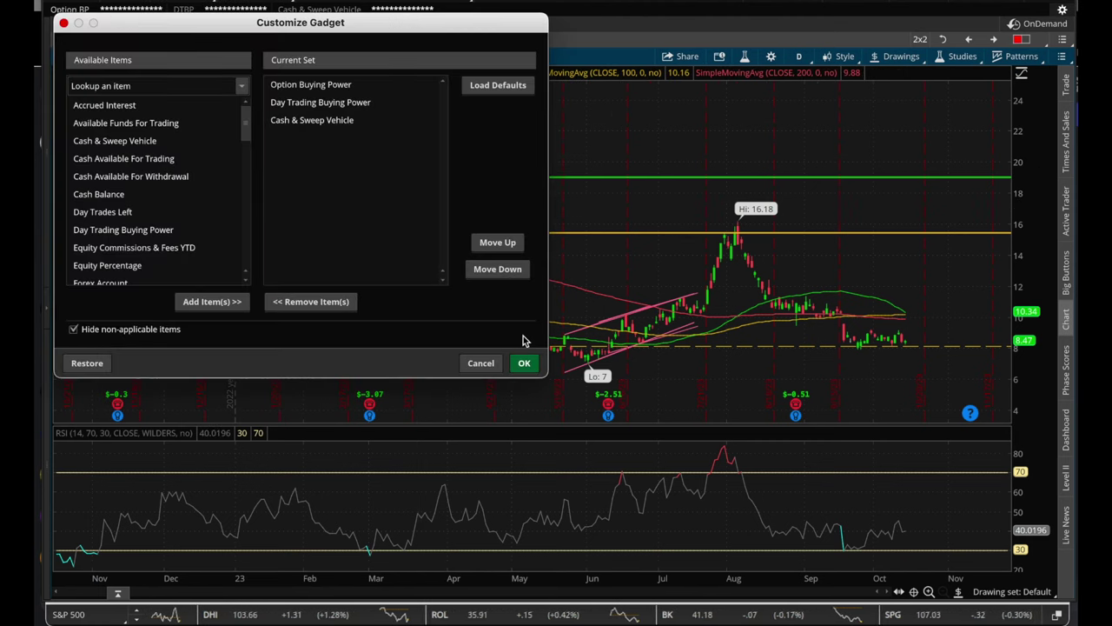
pyautogui.click(487, 363)
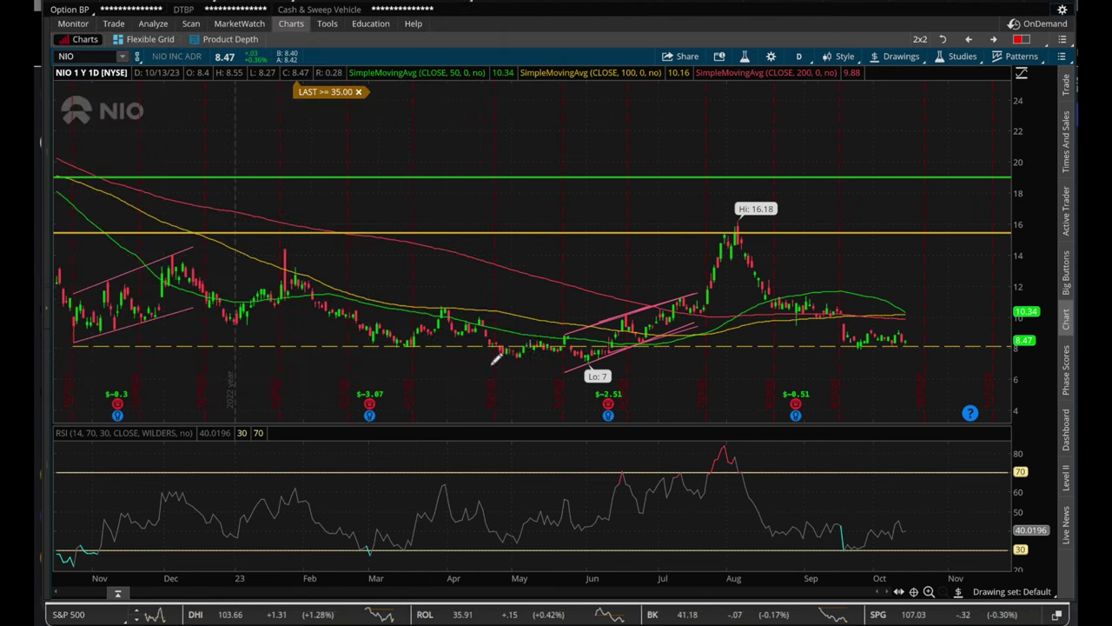
pyautogui.click(1054, 4)
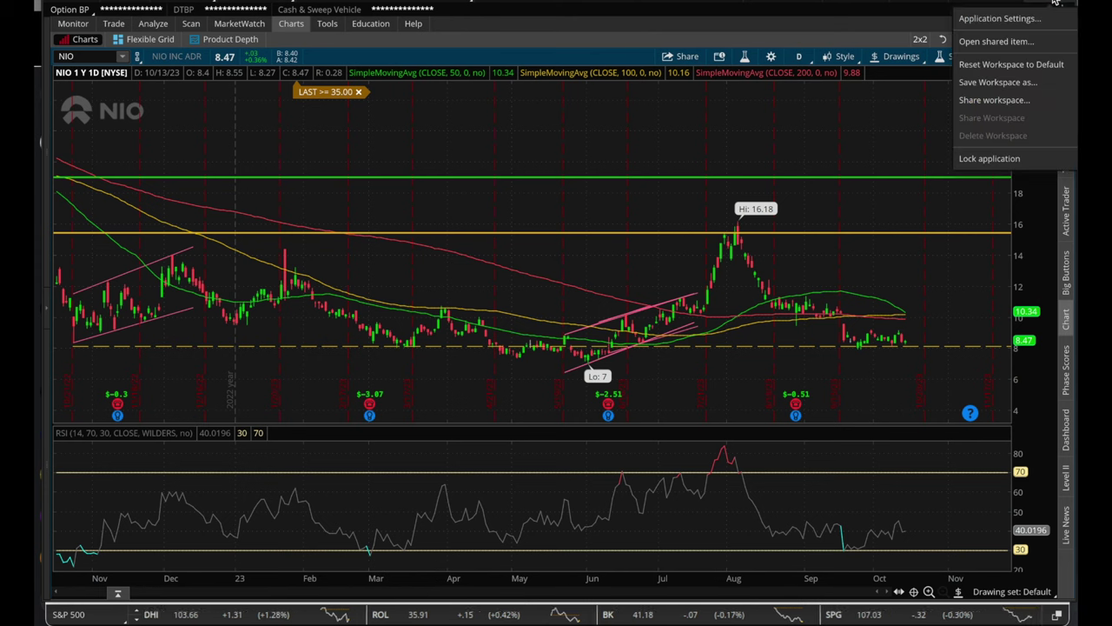
pyautogui.click(996, 42)
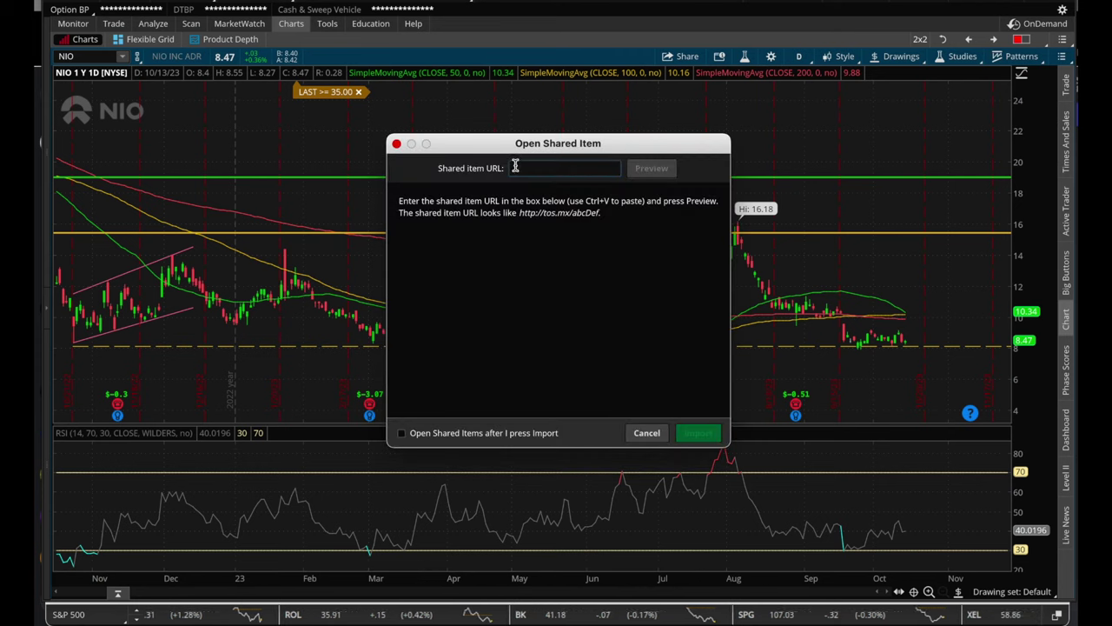
pyautogui.write('http://tos.mx/z6ZmMu')
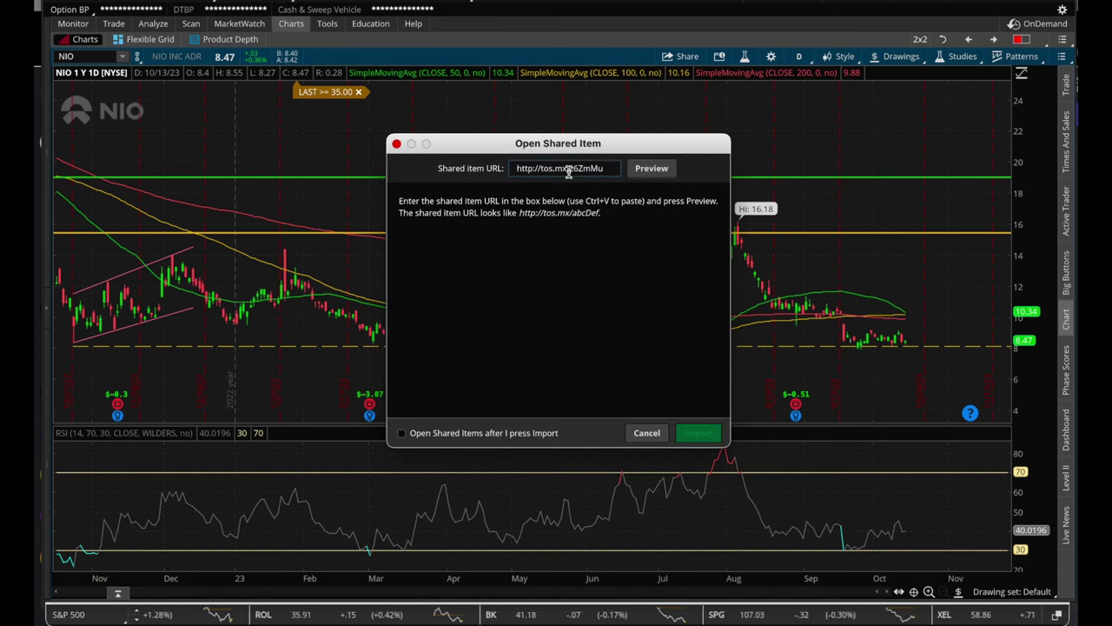
# - Preview the shared study, check its XtradesTSAutoFibRetracement import name, and cancel the import
pyautogui.click(652, 168)
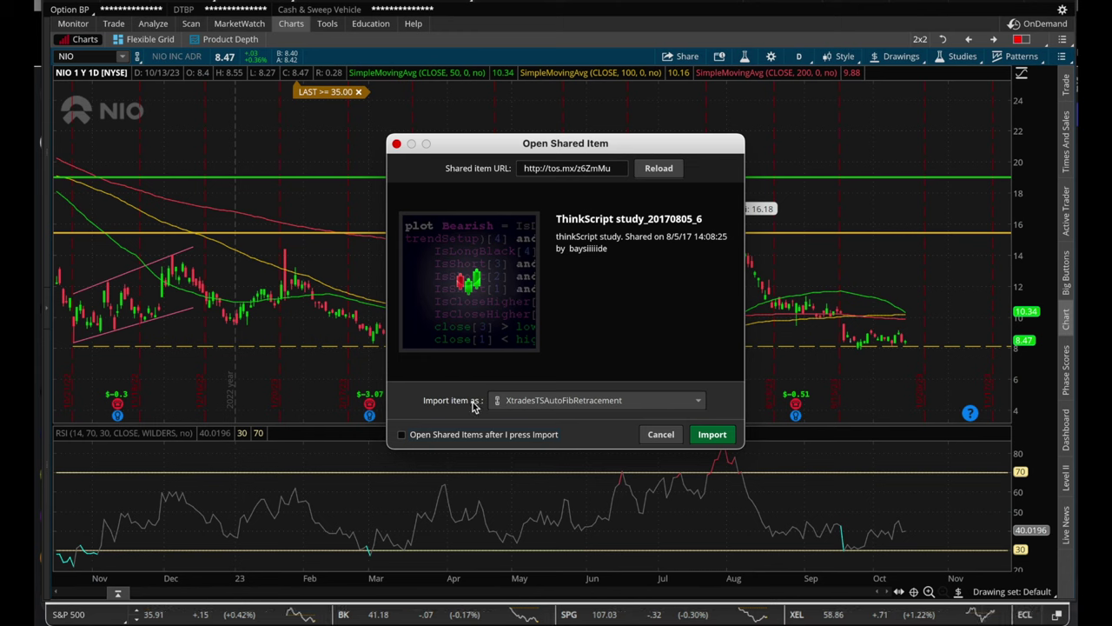
pyautogui.click(547, 404)
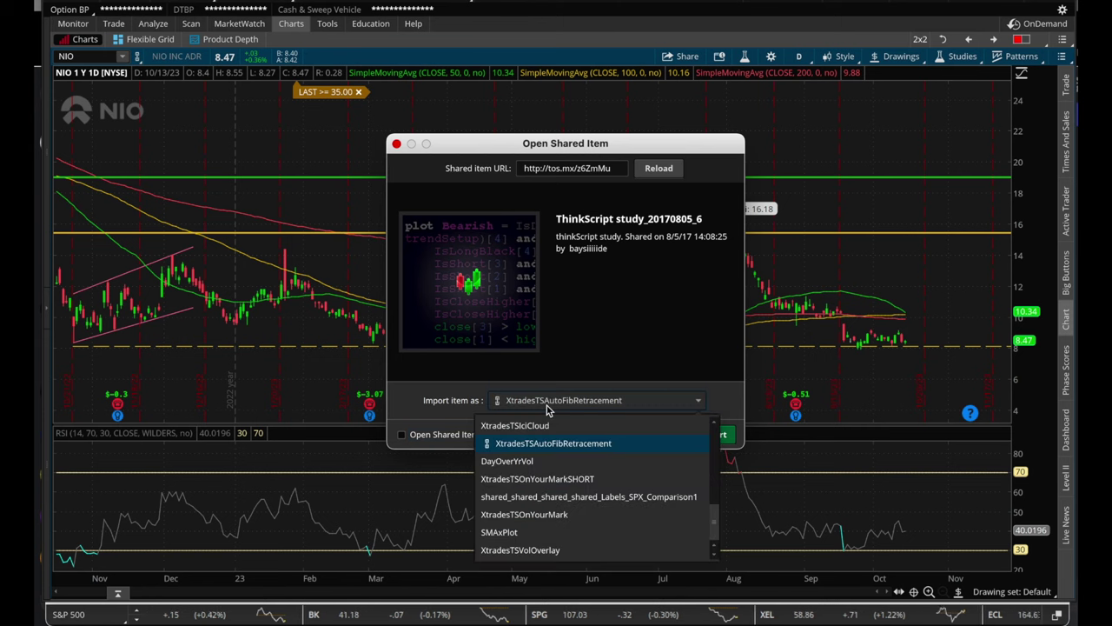
pyautogui.click(419, 414)
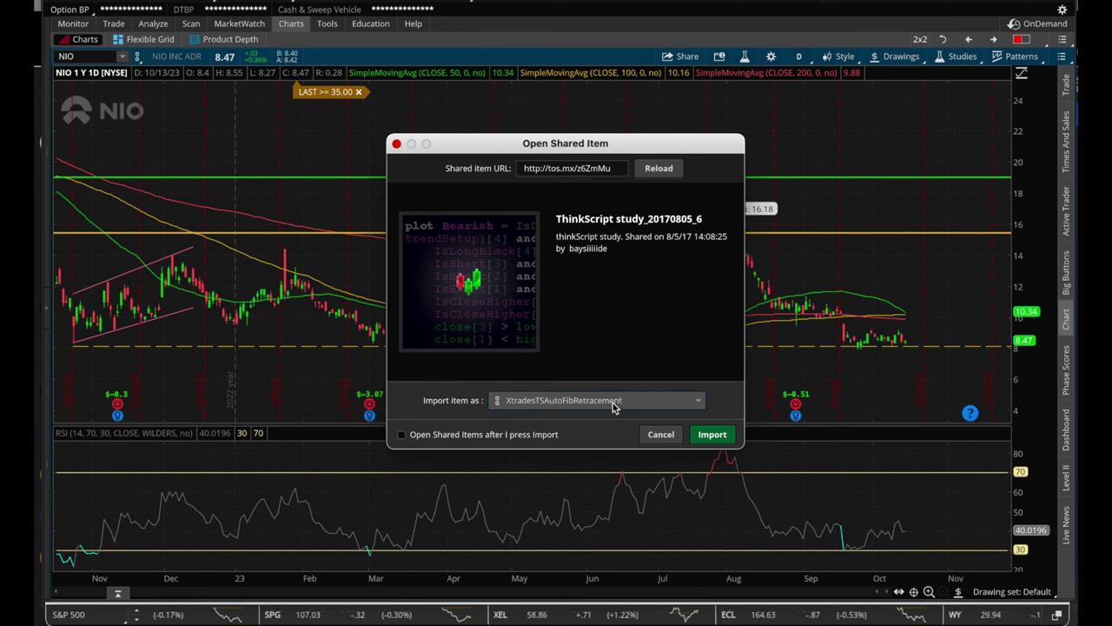
pyautogui.click(661, 434)
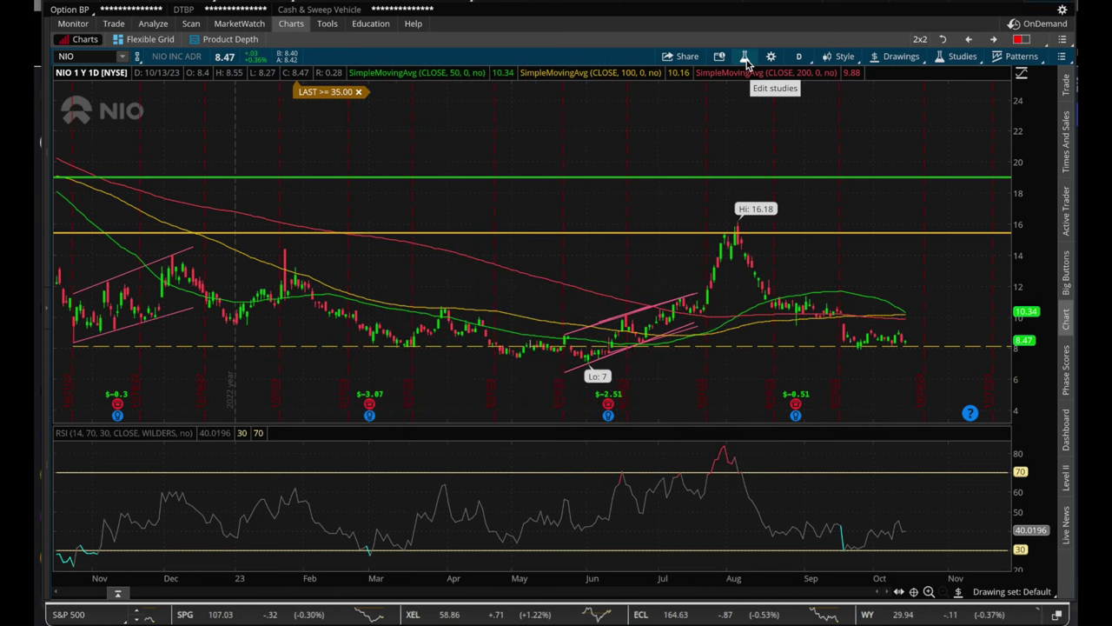
# - Search 'Xtrades' in Edit studies and add XtradesTSAutoFibRetracement to the Price studies
pyautogui.click(744, 57)
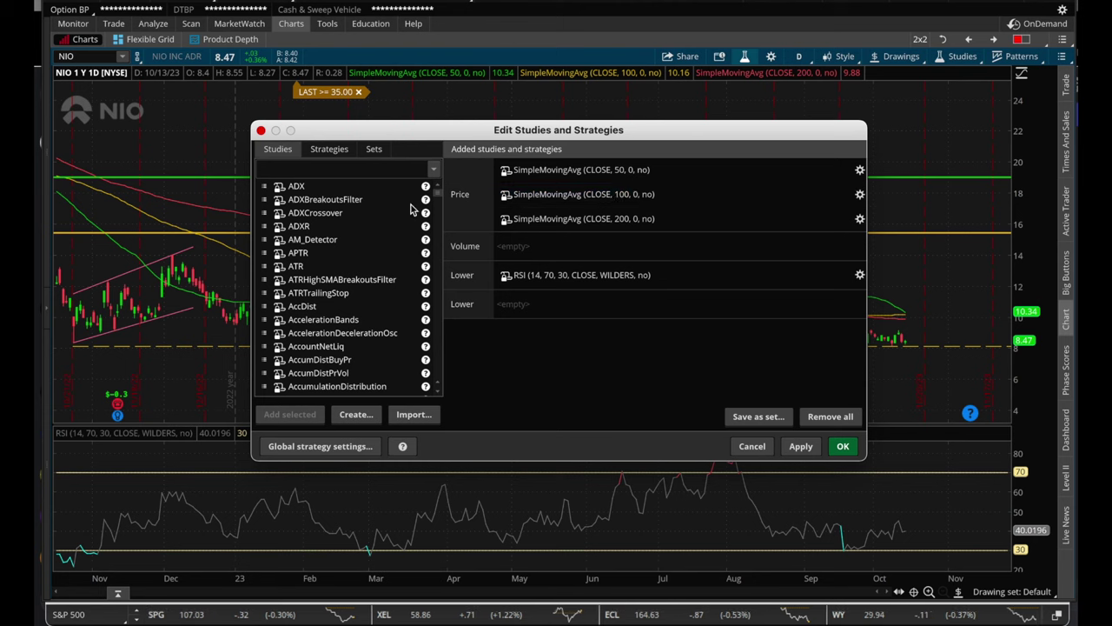
pyautogui.click(342, 170)
pyautogui.write('Xtade')
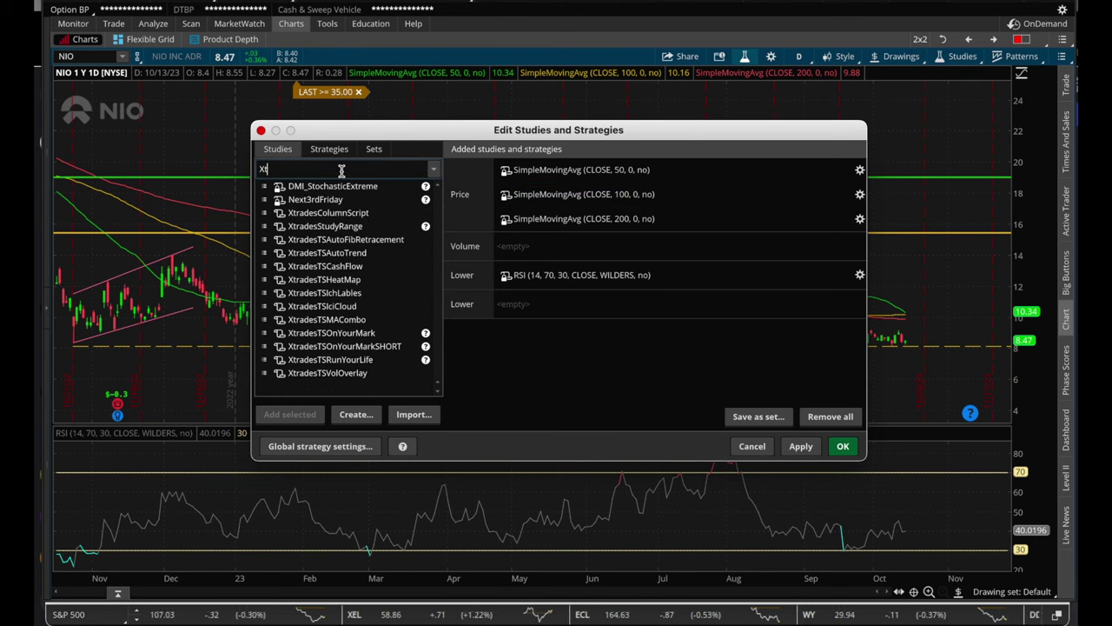
pyautogui.press('BackSpace')
pyautogui.press('BackSpace')
pyautogui.press('BackSpace')
pyautogui.write('rades')
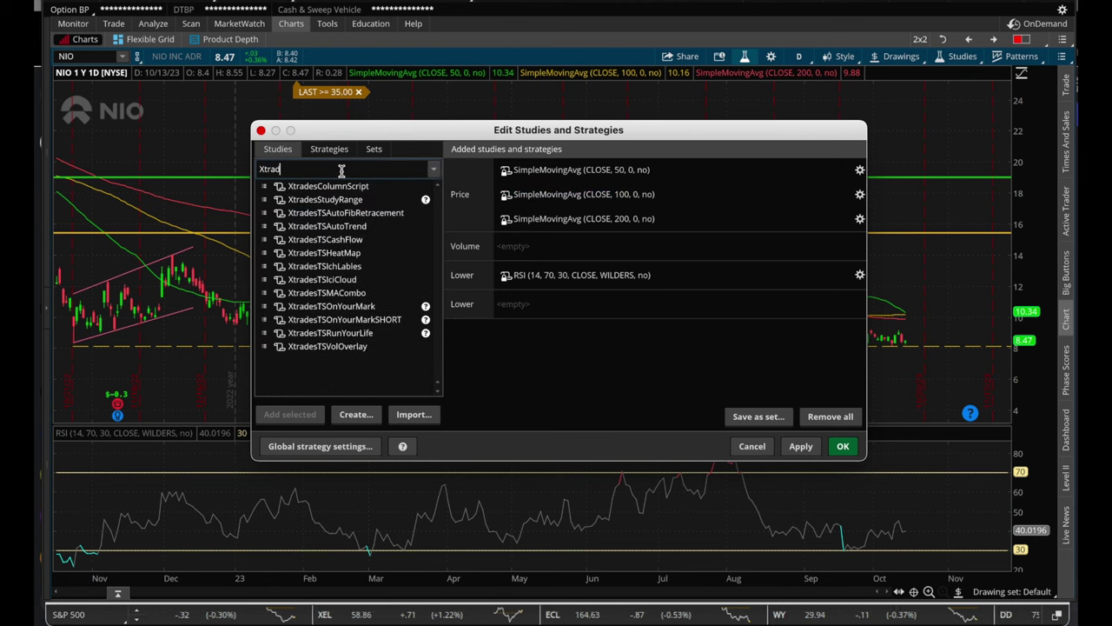
pyautogui.click(354, 218)
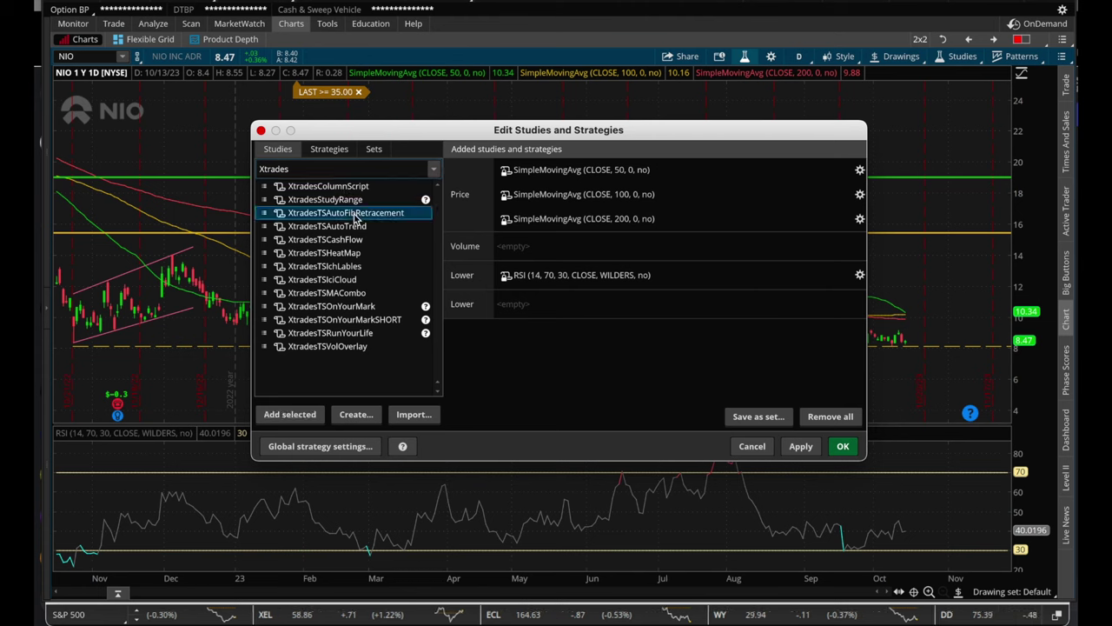
pyautogui.doubleClick(354, 217)
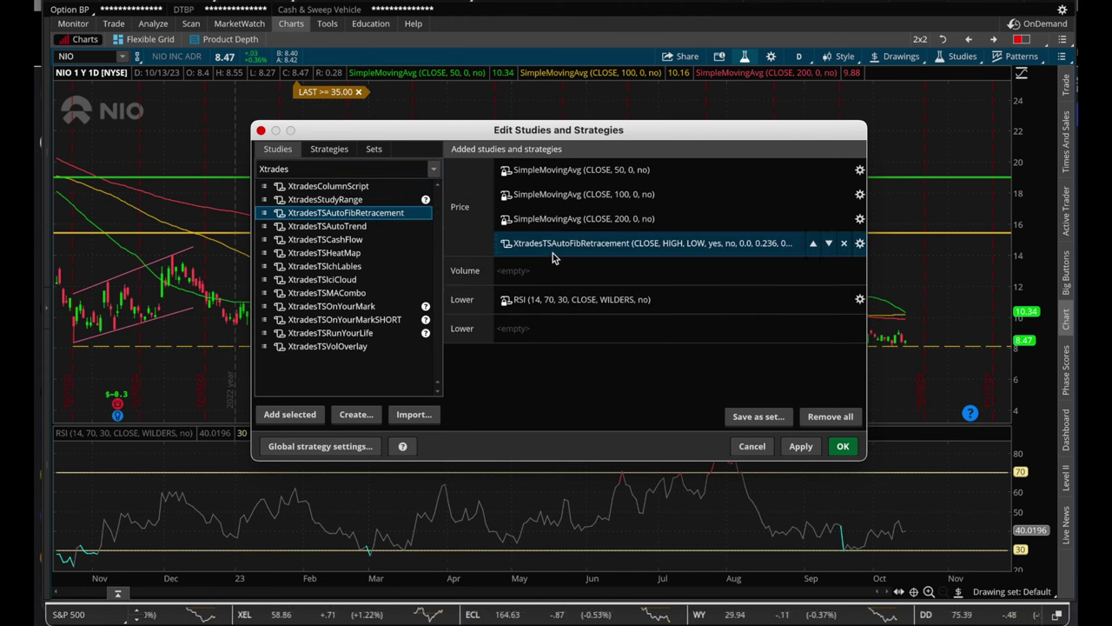
# - Apply the Fibonacci study, then confirm its default coefficients 0.0 through 1.0
pyautogui.click(799, 450)
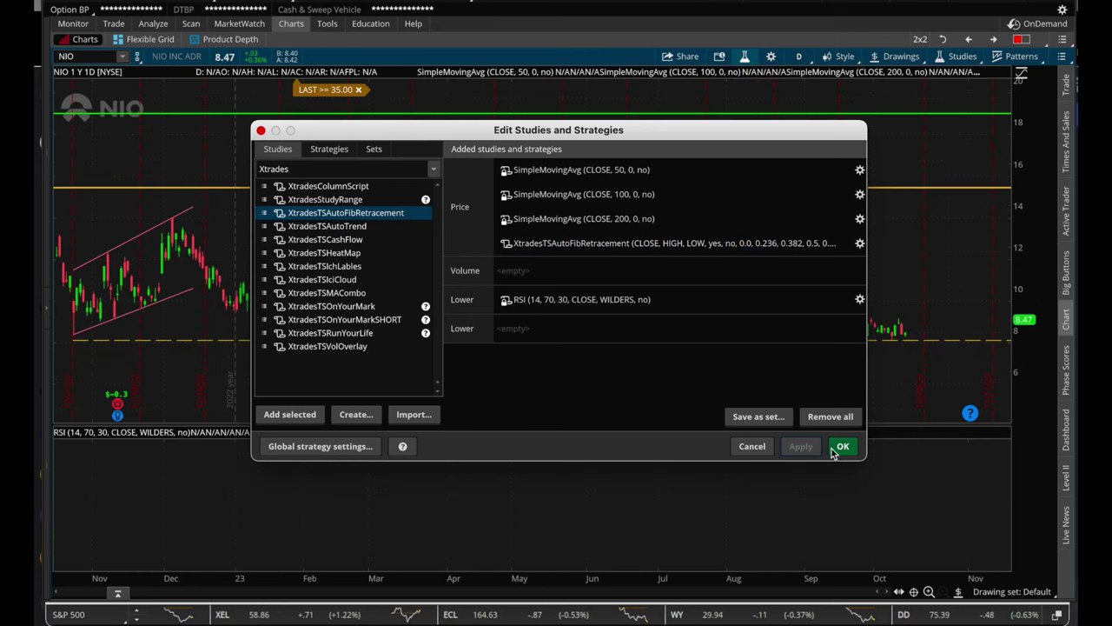
pyautogui.click(841, 447)
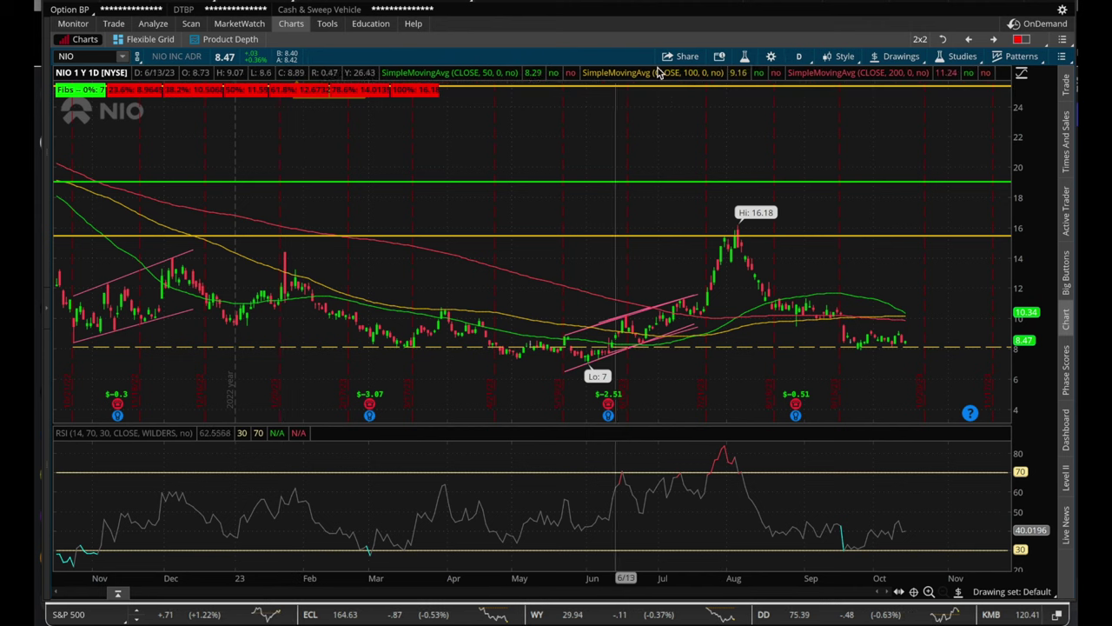
pyautogui.click(743, 56)
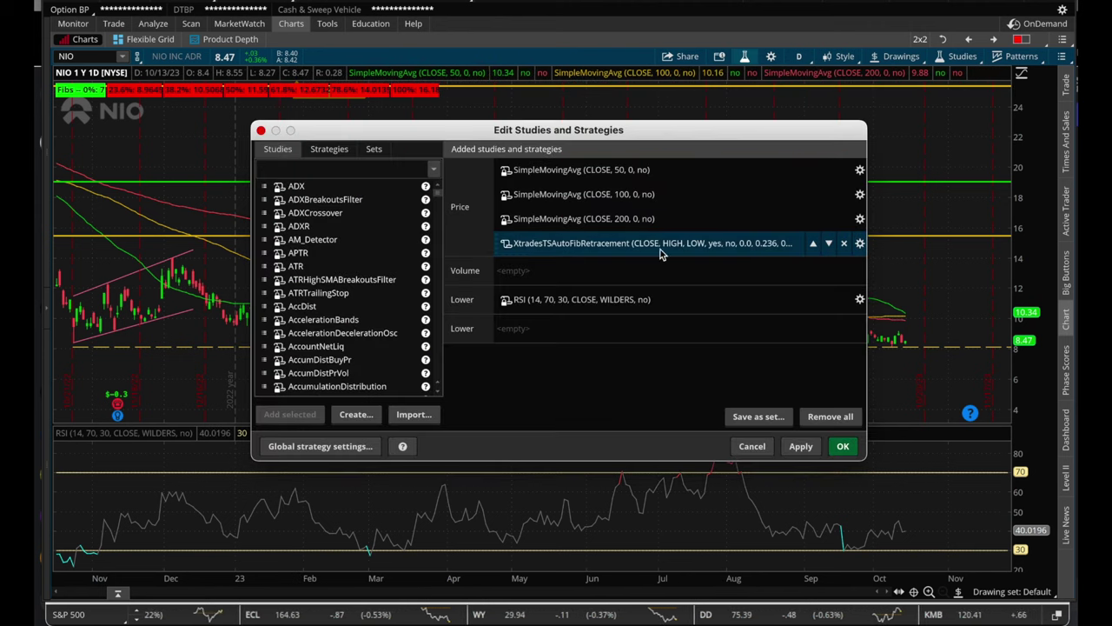
pyautogui.click(860, 245)
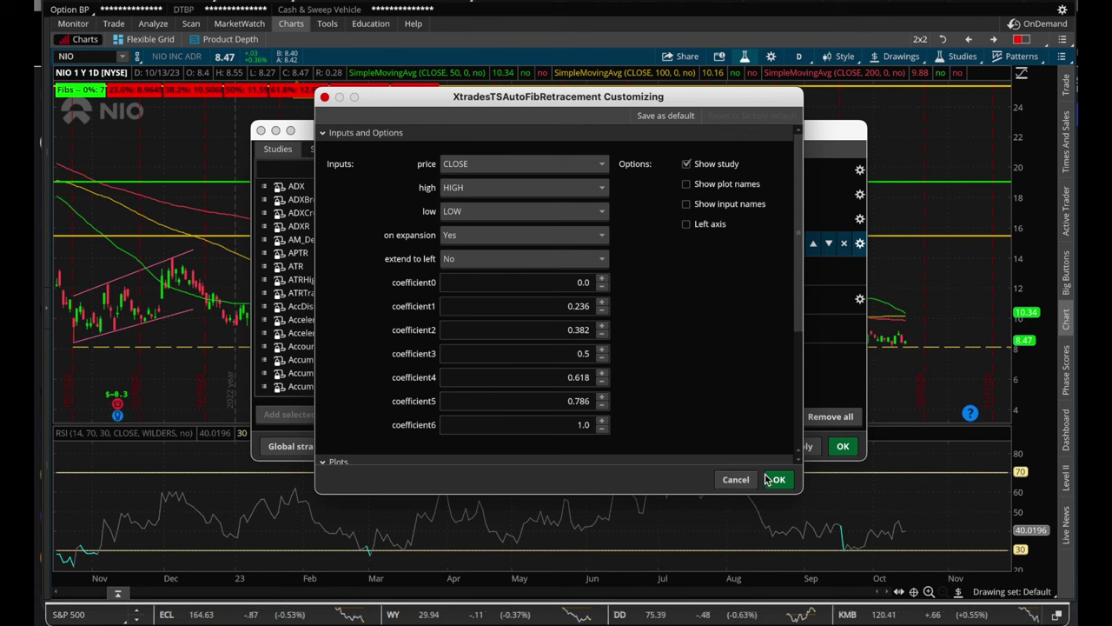
pyautogui.click(776, 479)
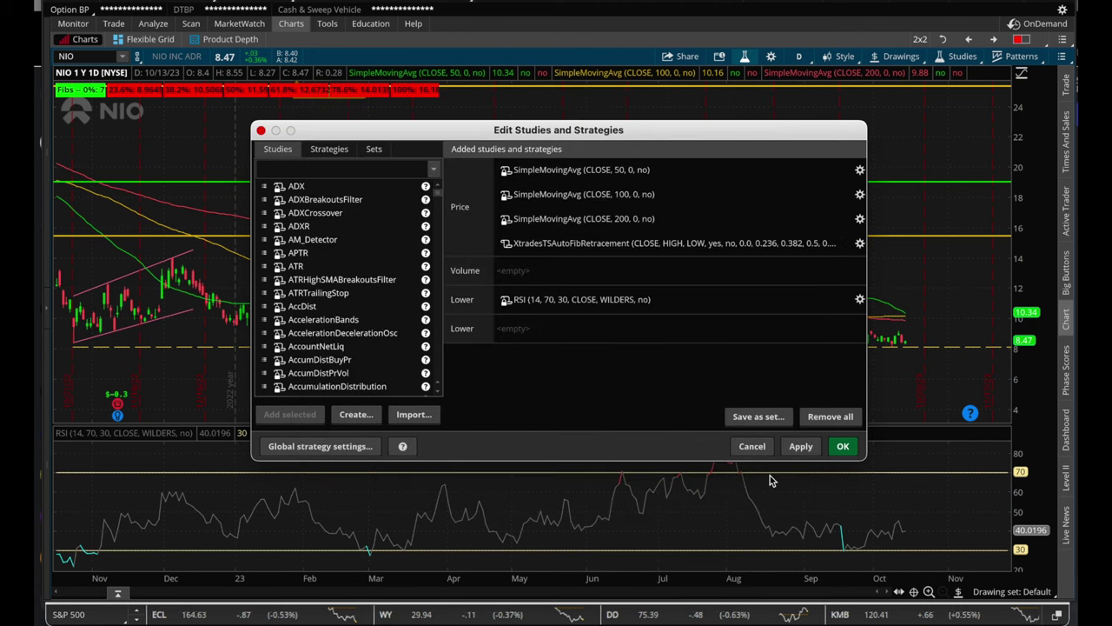
pyautogui.click(840, 447)
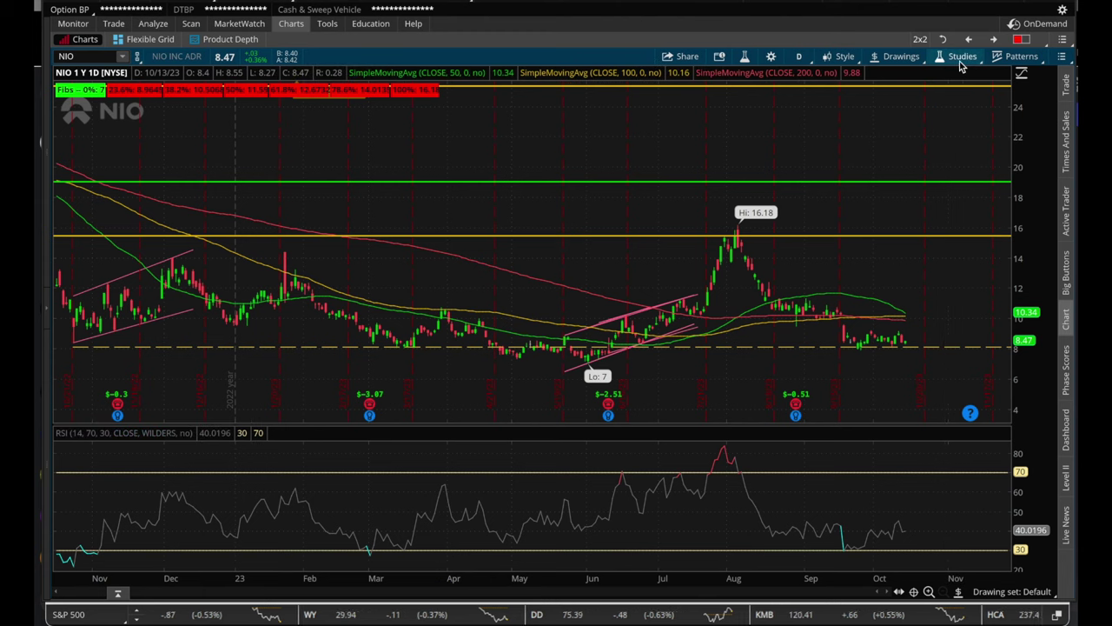
# - Draw a Fibonacci retracement from the 16.18 high down to the June low, then check Discord
pyautogui.click(887, 57)
pyautogui.moveTo(881, 155)
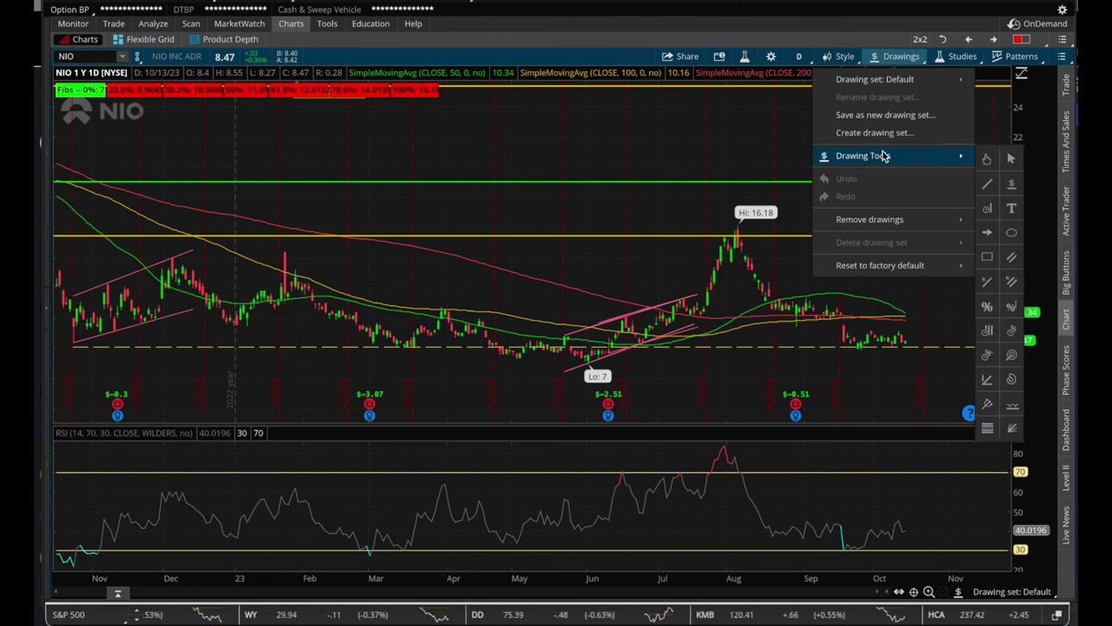
pyautogui.click(987, 306)
pyautogui.click(739, 224)
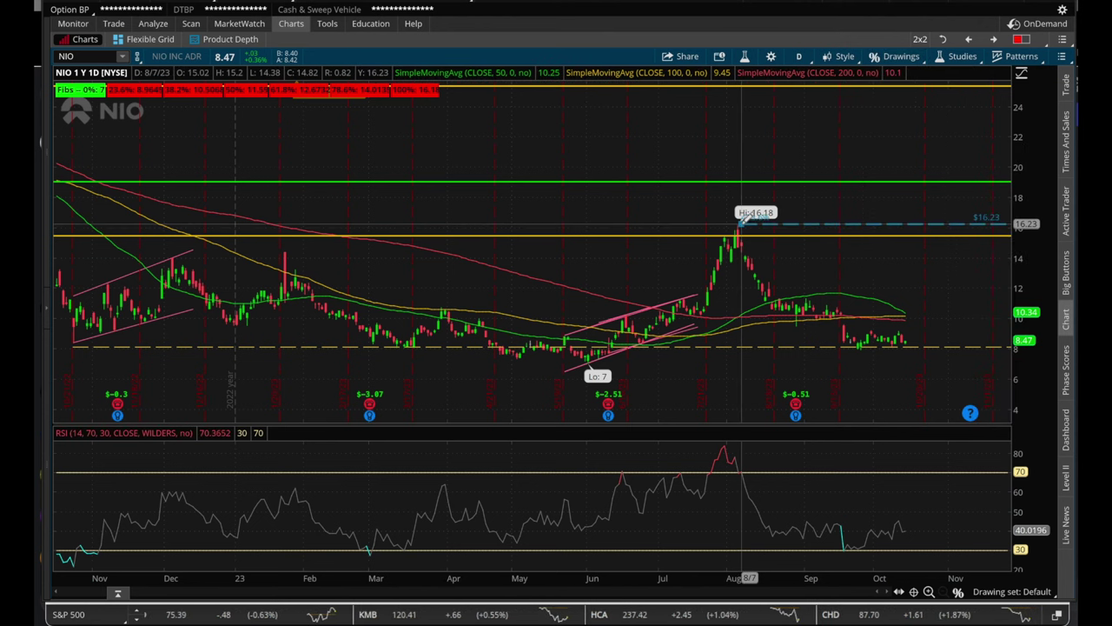
pyautogui.click(592, 359)
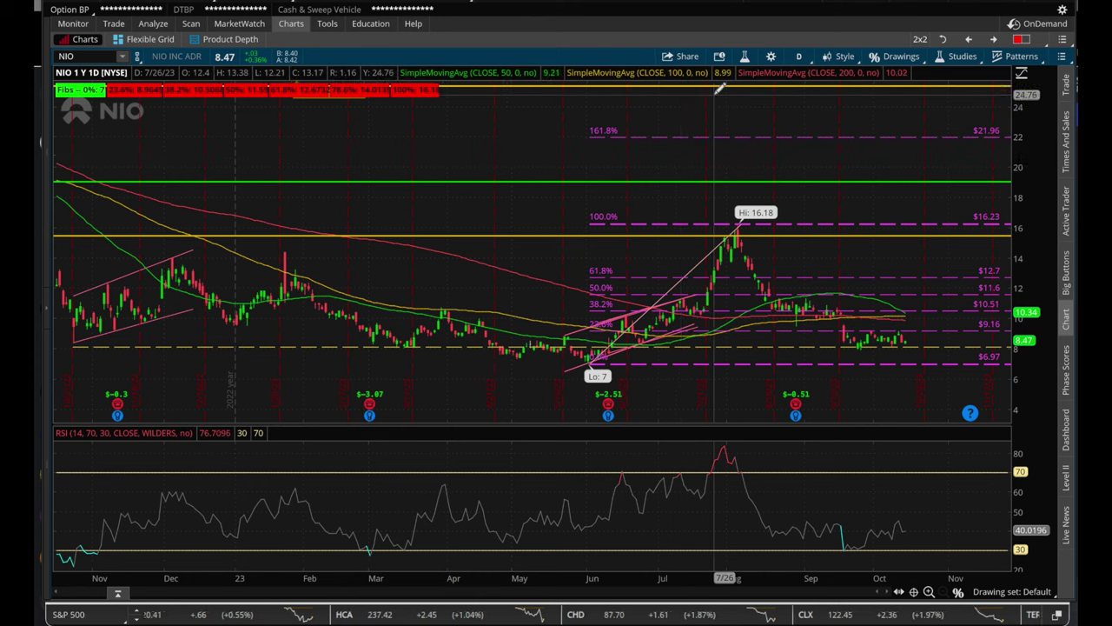
pyautogui.press('super+Tab')
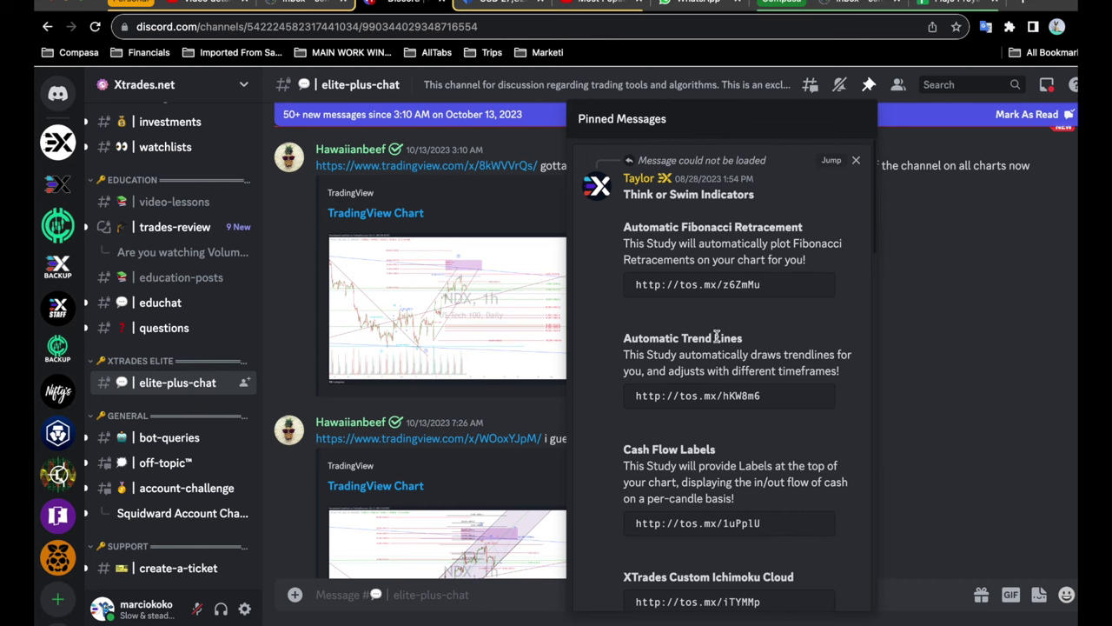
pyautogui.moveTo(810, 403)
# - Bring up the Open shared item dialog from the gear menu, then cancel it without importing
pyautogui.press('super+Tab')
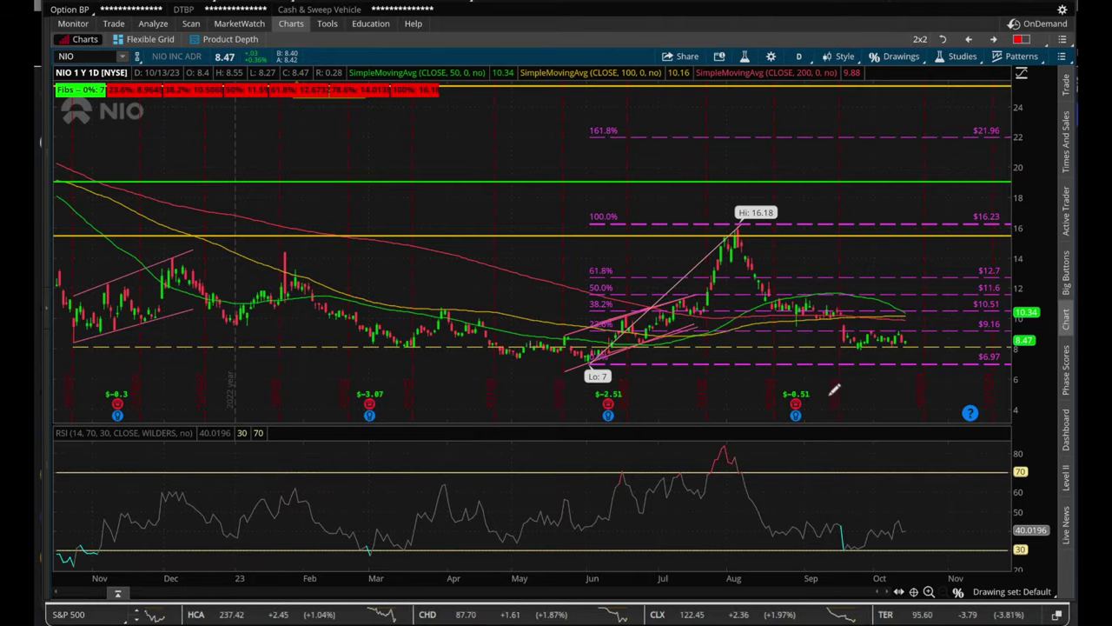
pyautogui.click(1061, 7)
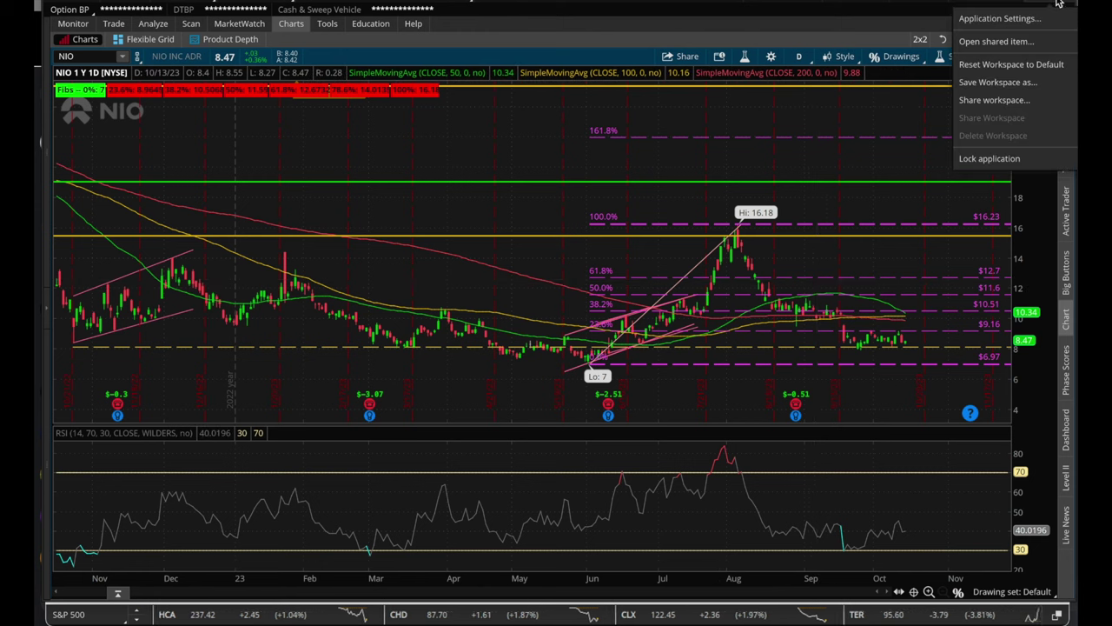
pyautogui.click(995, 41)
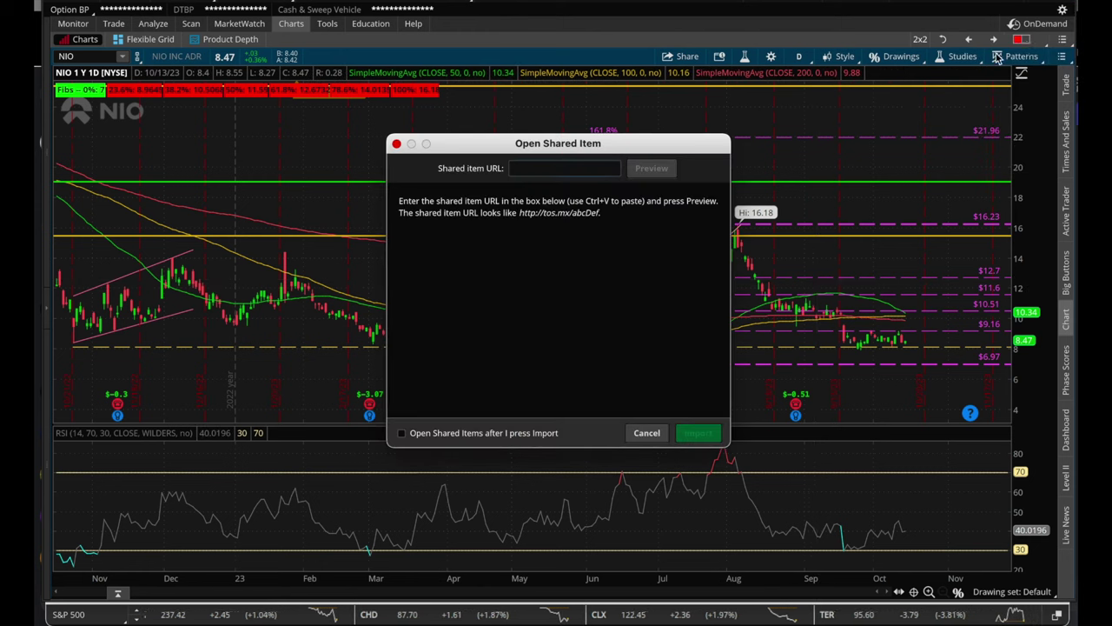
pyautogui.click(647, 433)
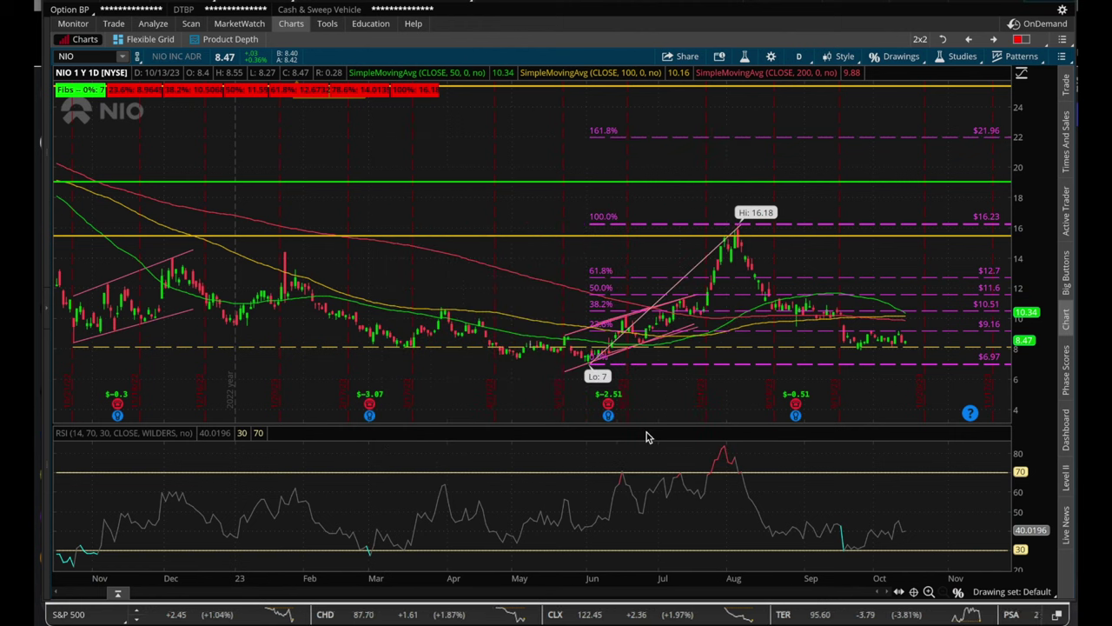
# - Delete the hand-drawn Fibonacci retracement drawing from the NIO chart
pyautogui.rightClick(709, 135)
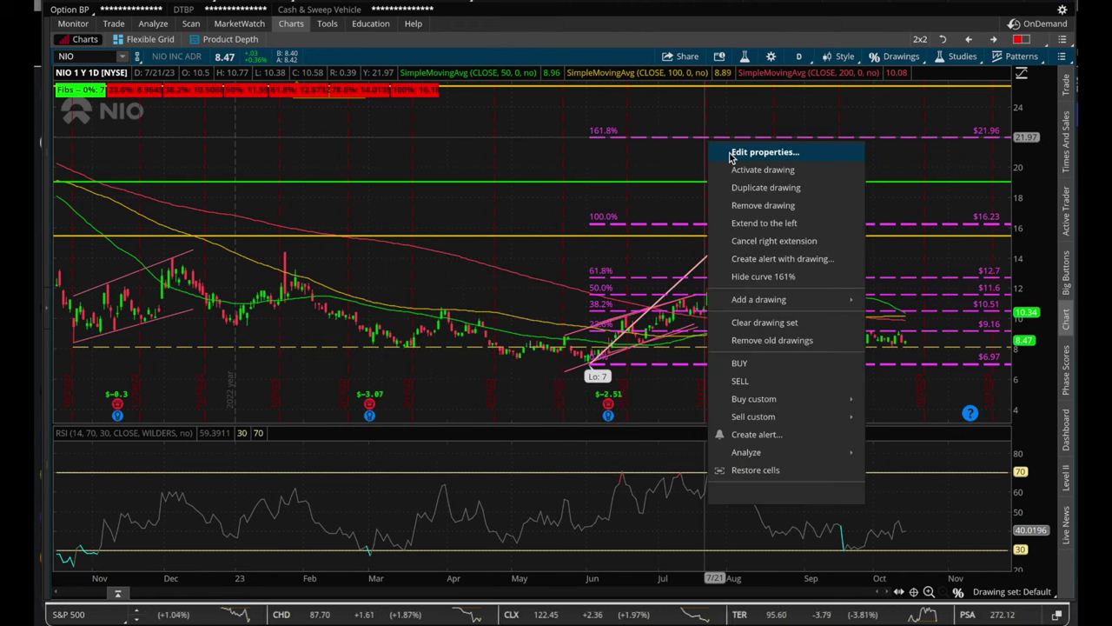
pyautogui.click(744, 206)
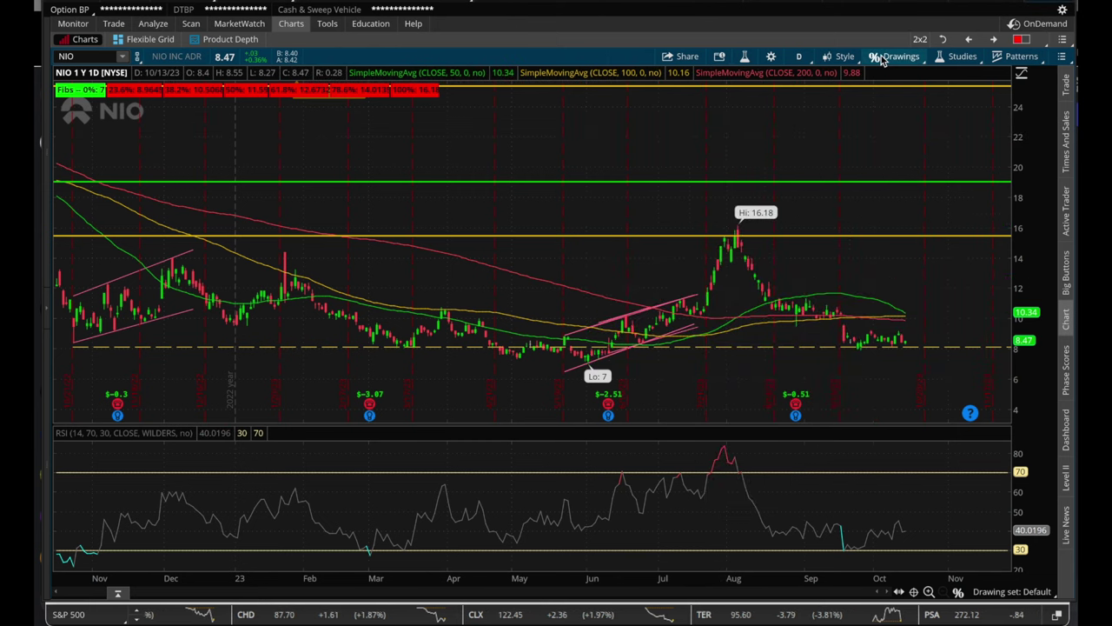
pyautogui.click(744, 57)
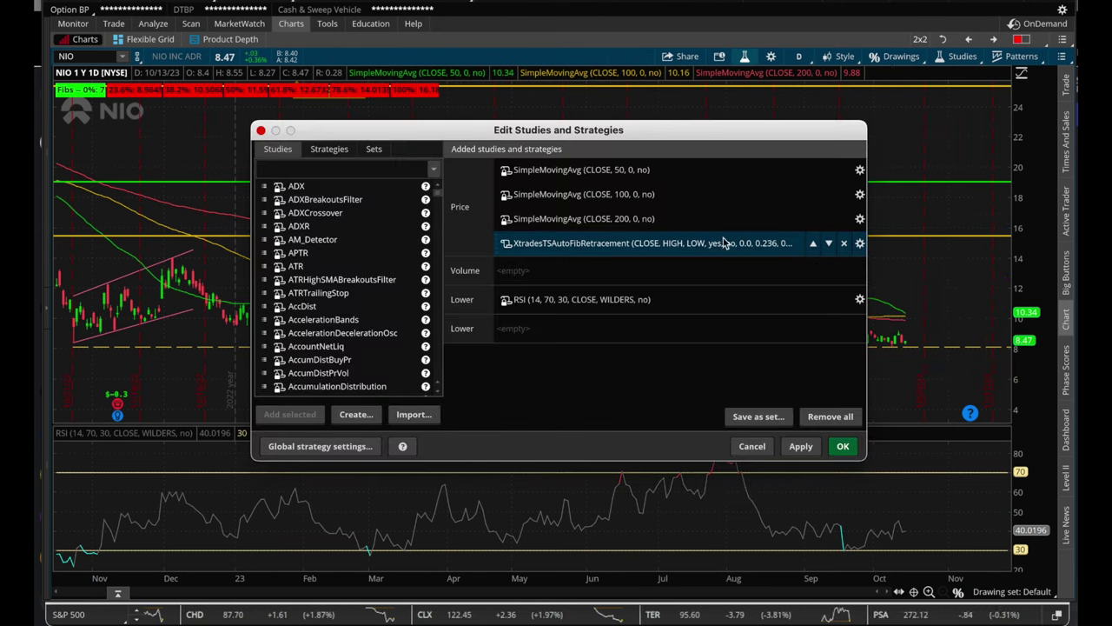
# - Swap XtradesTSAutoFibRetracement for XtradesTSAutoTrend, found by searching 'Xtrad', and apply the change
pyautogui.click(845, 245)
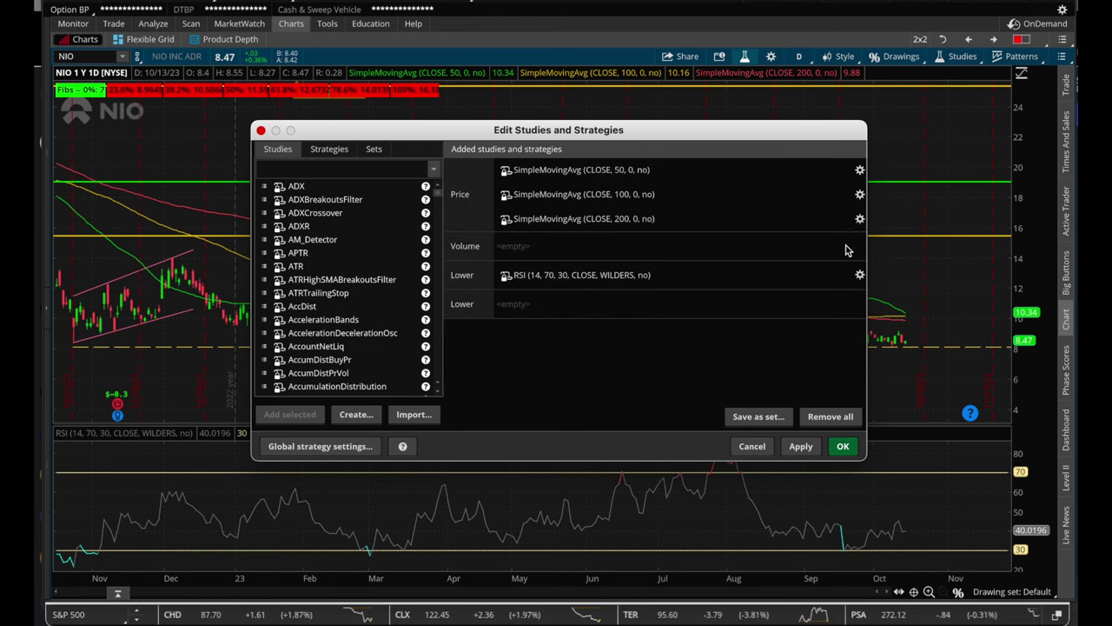
pyautogui.click(340, 174)
pyautogui.write('Xtrades')
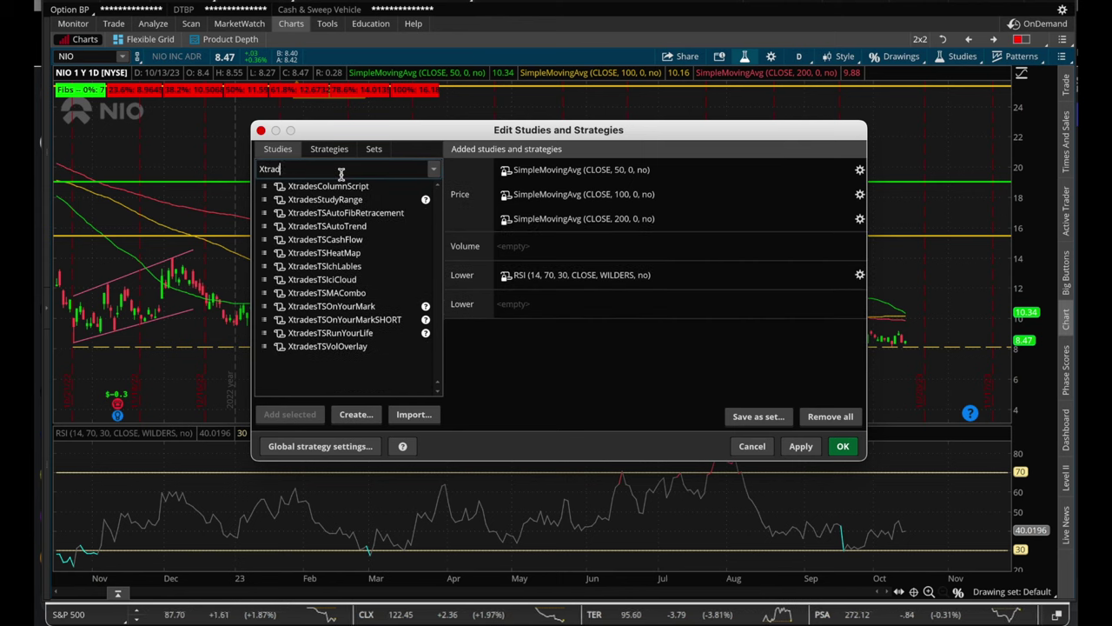
pyautogui.doubleClick(352, 226)
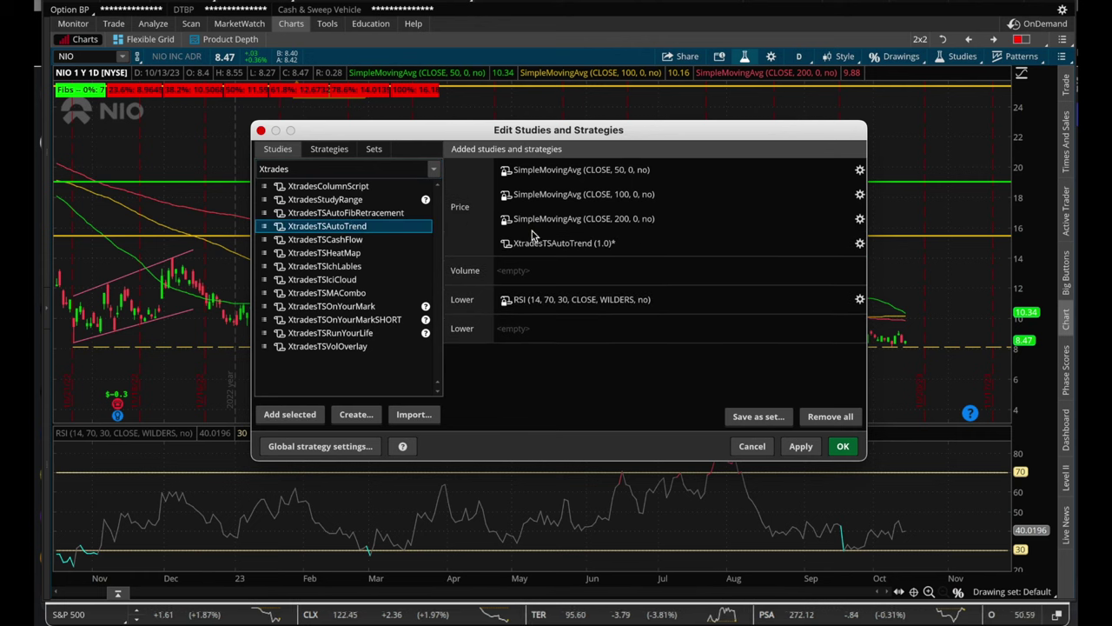
pyautogui.click(798, 446)
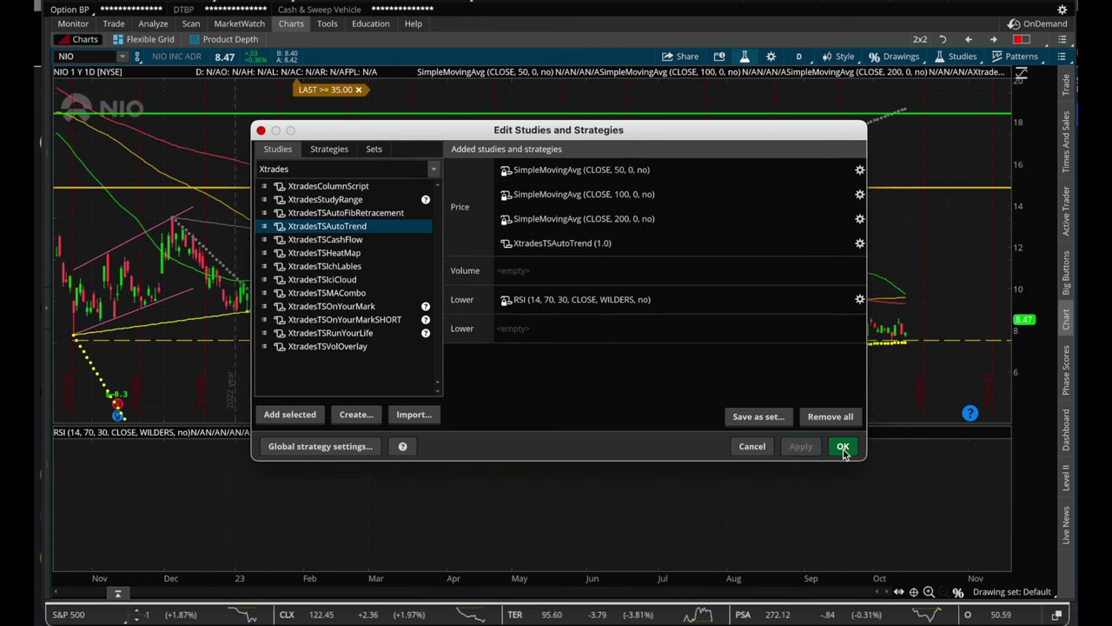
pyautogui.click(843, 446)
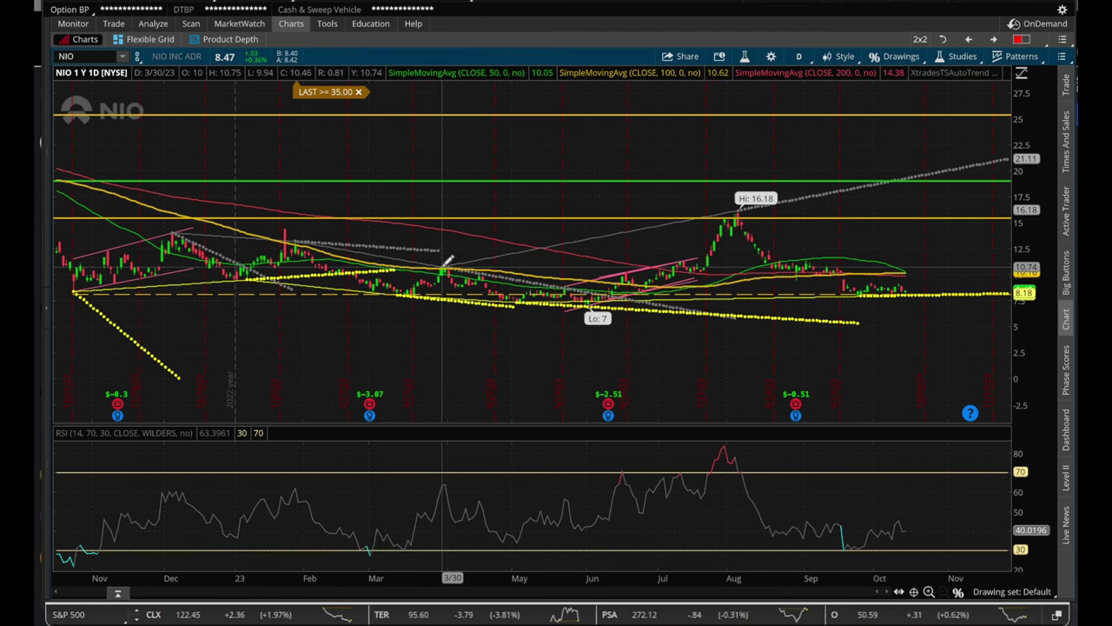
# - Check the pinned study links in Discord, then return to the thinkorswim chart
pyautogui.click(753, 209)
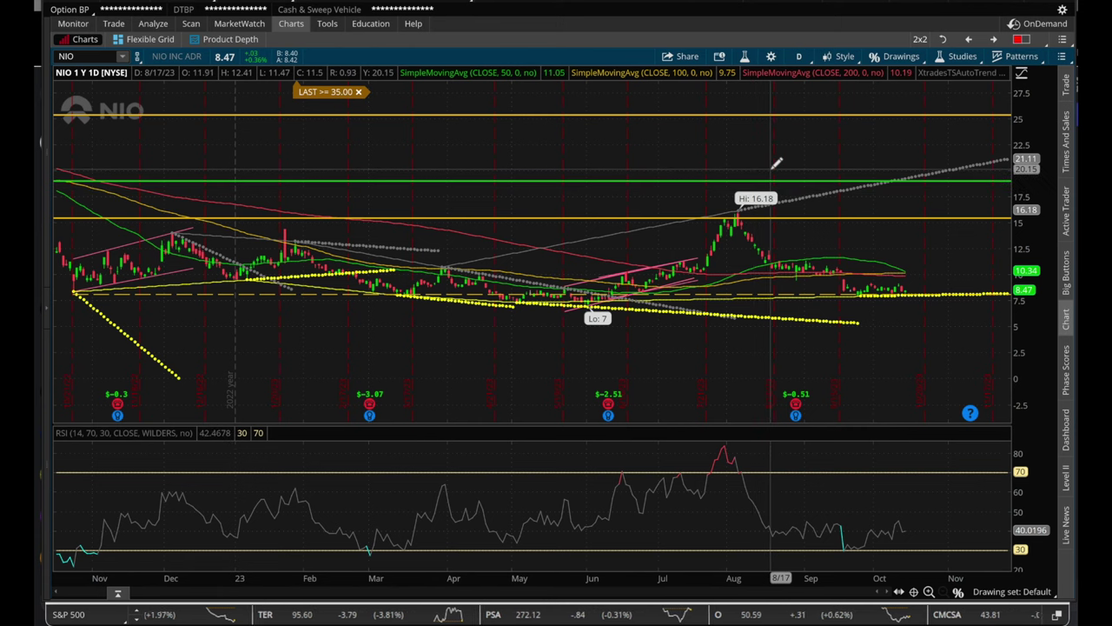
pyautogui.press('super+Tab')
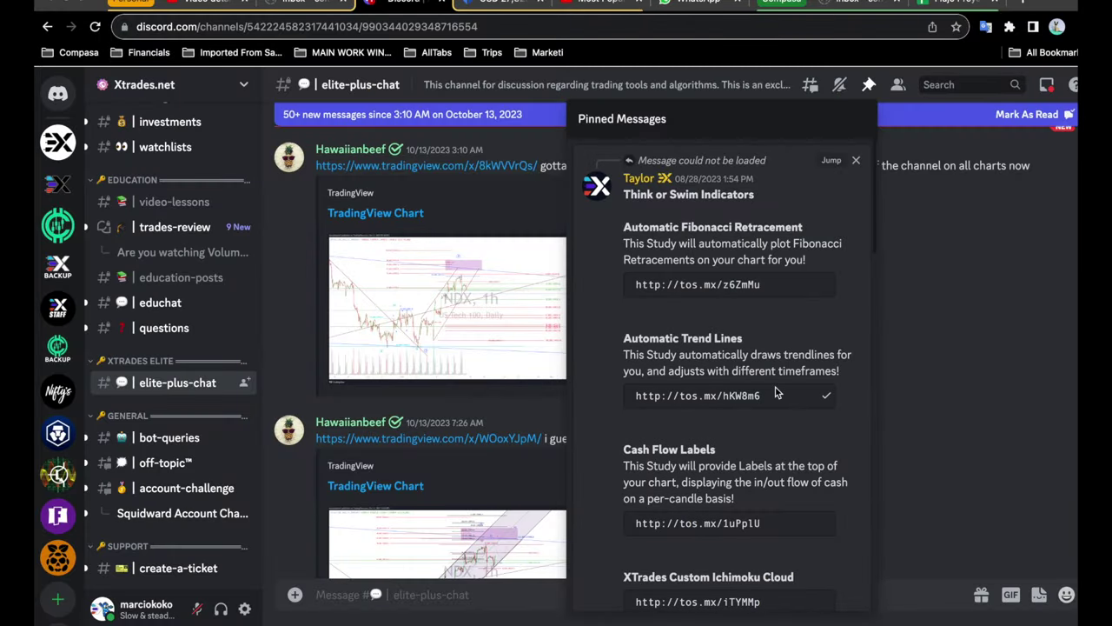
pyautogui.scroll(-2, 769, 390)
pyautogui.press('super+Tab')
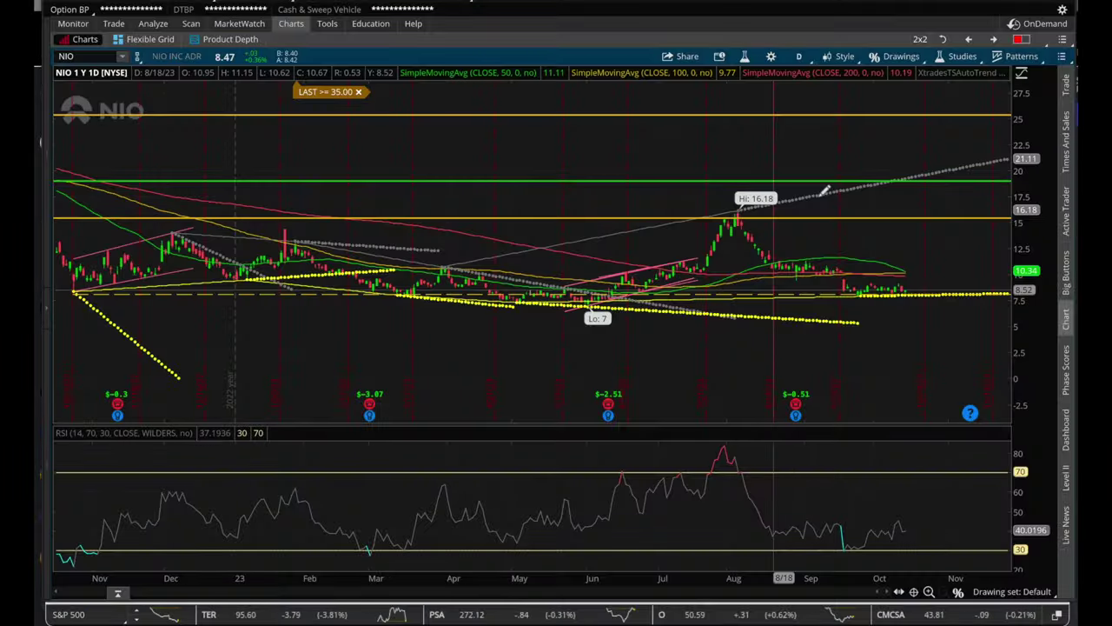
# - Replace XtradesTSAutoTrend with XtradesTSCashFlow, found by searching 'flow', and apply the change
pyautogui.click(745, 58)
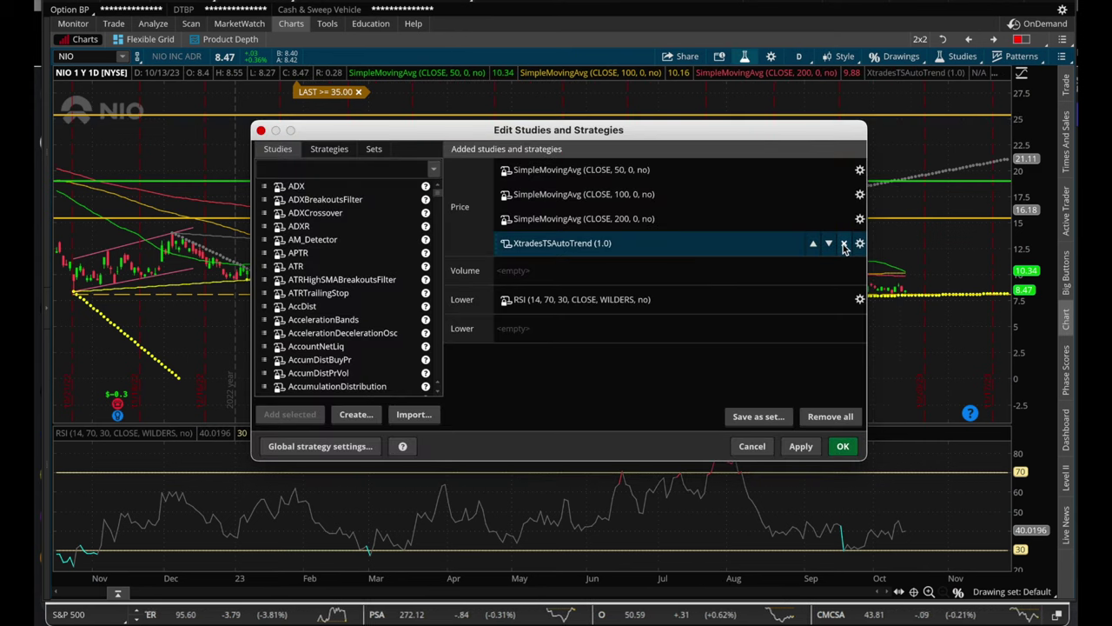
pyautogui.click(844, 244)
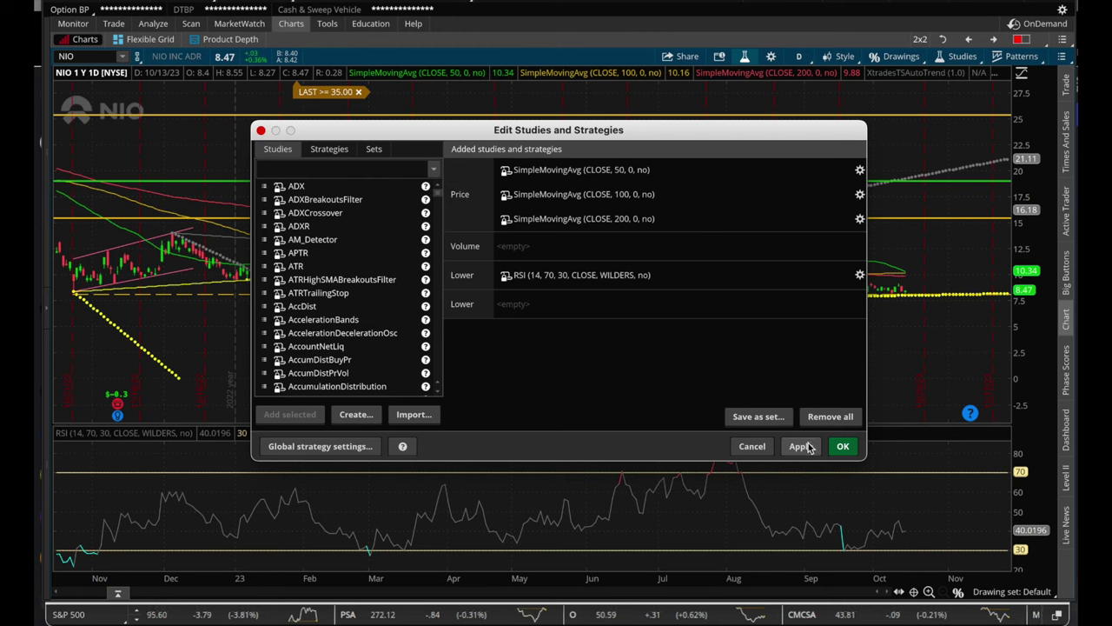
pyautogui.click(354, 170)
pyautogui.write('flow')
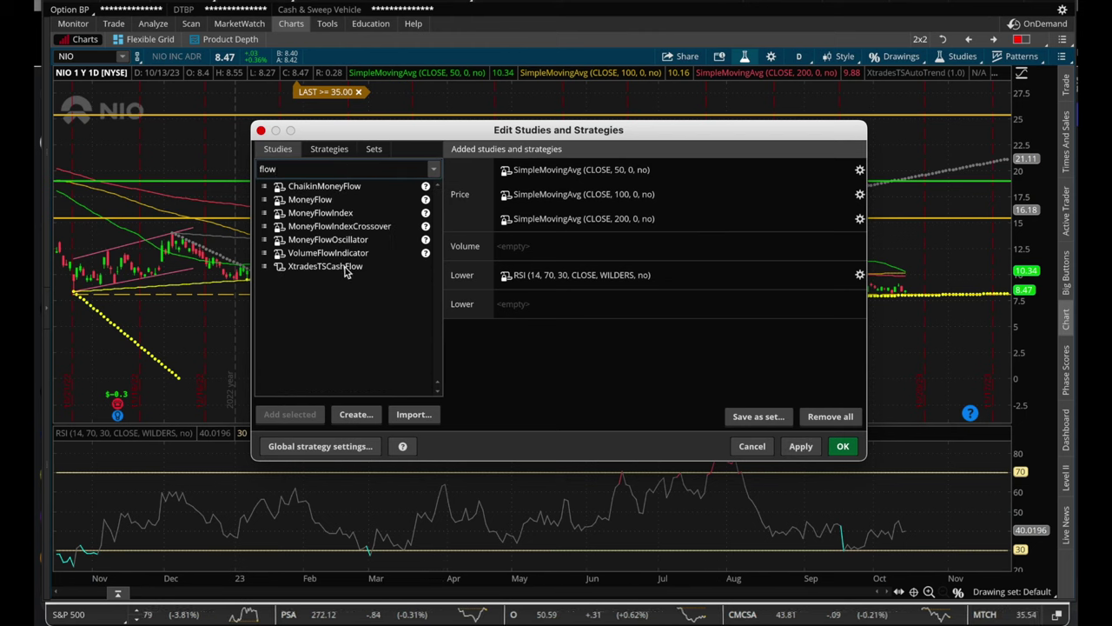
pyautogui.doubleClick(346, 268)
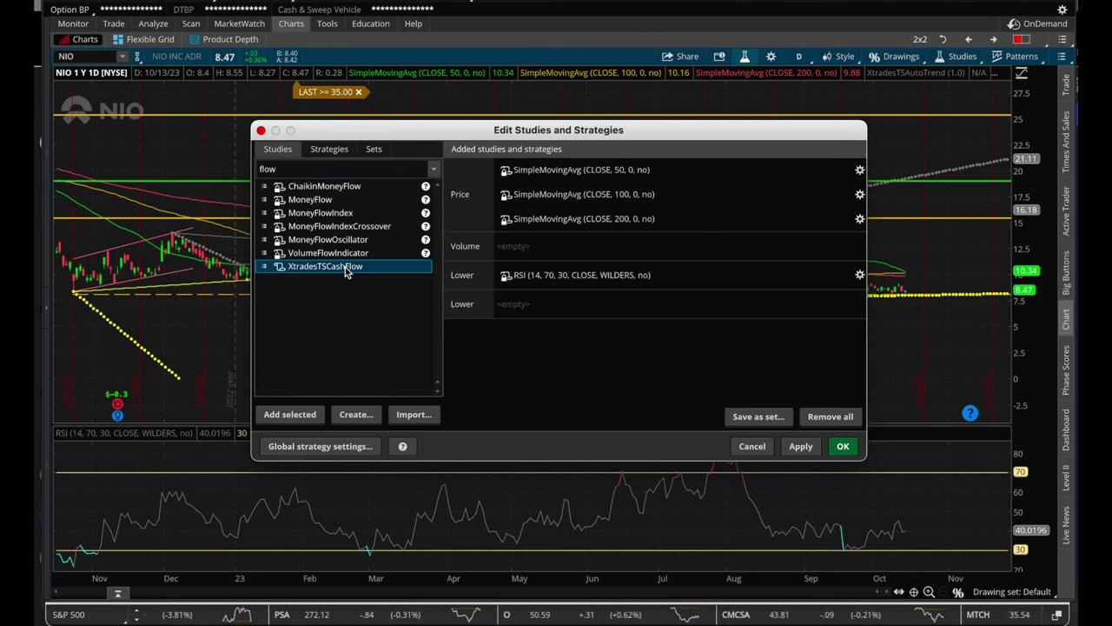
pyautogui.click(800, 445)
pyautogui.click(842, 446)
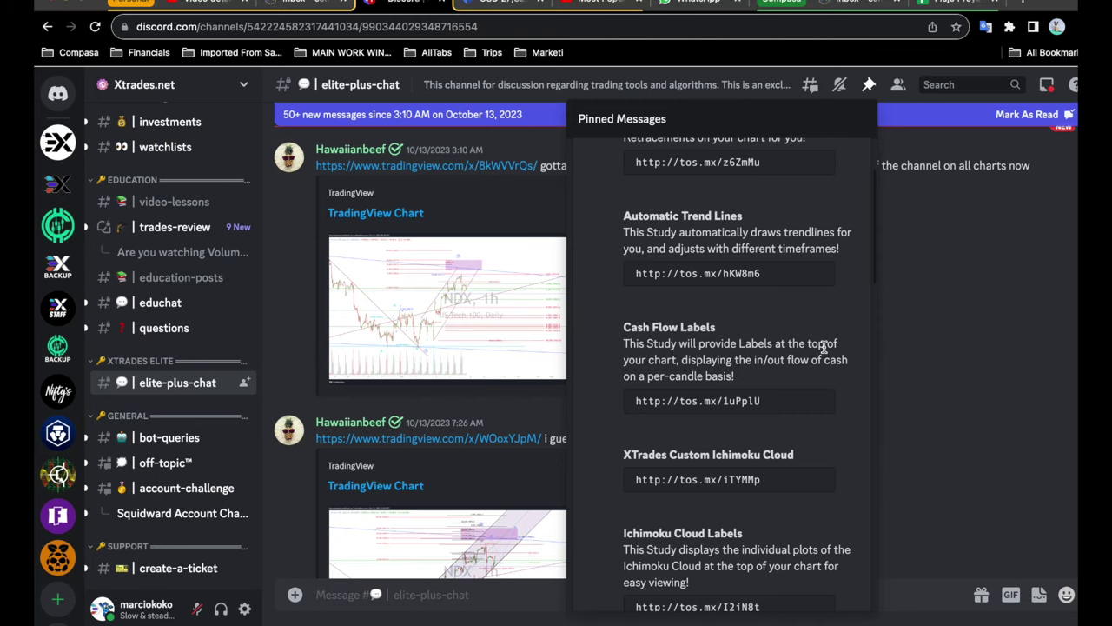
# - Scroll Discord's pinned messages to the Ichimoku and Volume Overlay links, then reopen thinkorswim's studies editor
pyautogui.scroll(-2, 826, 352)
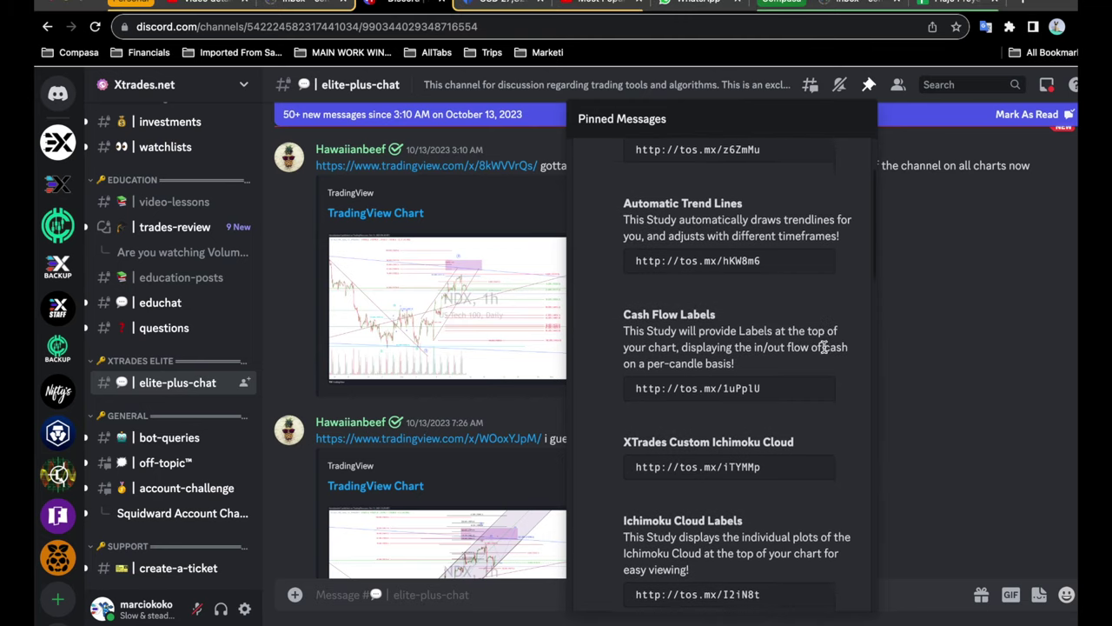
pyautogui.scroll(-2, 753, 319)
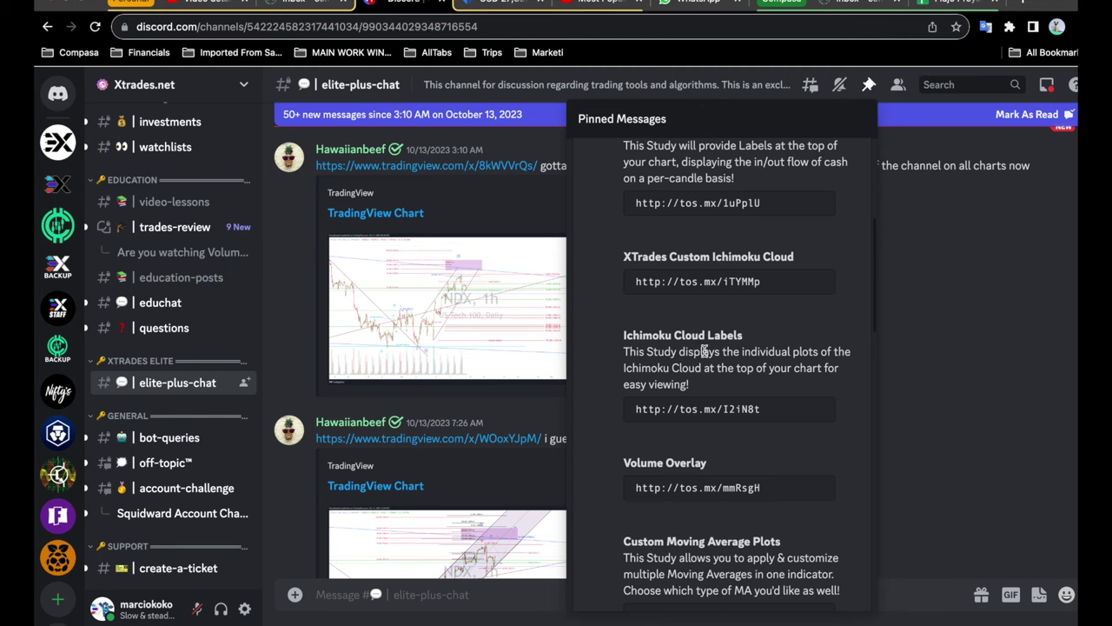
pyautogui.press('super+Tab')
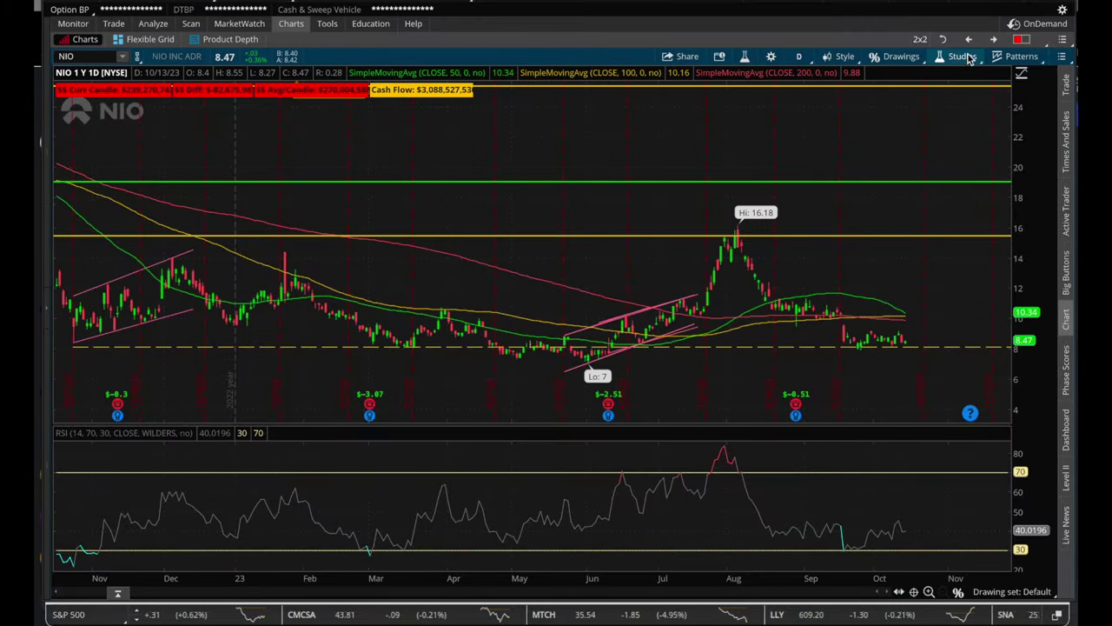
pyautogui.click(743, 56)
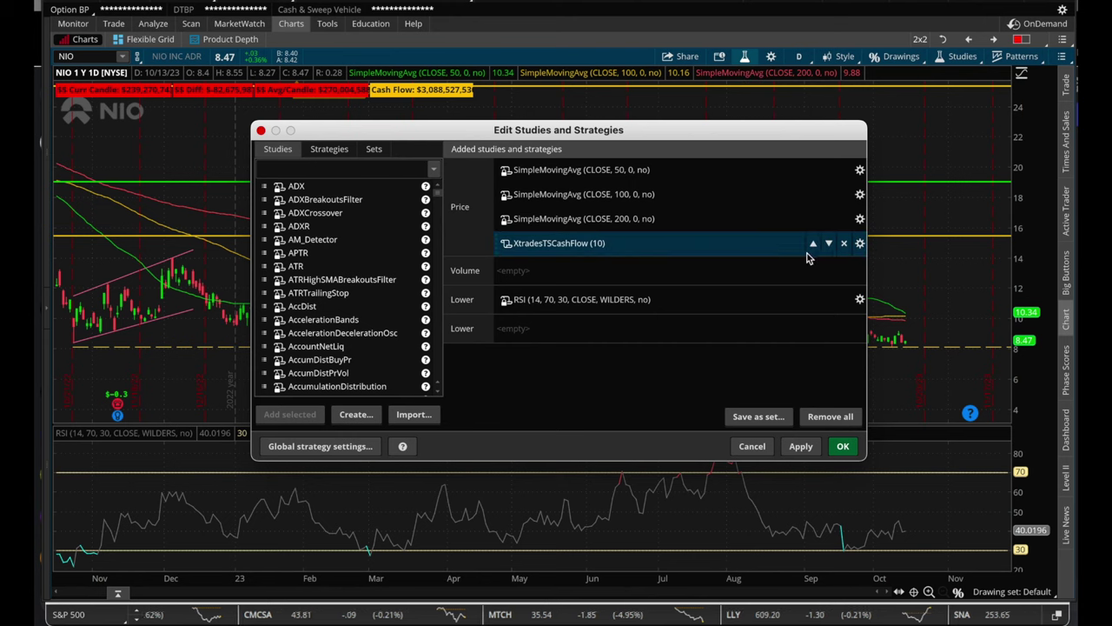
# - Remove XtradesTSCashFlow, search 'ichi' then 'Xtrade', select XtradesTSIciCloud, and apply
pyautogui.click(844, 244)
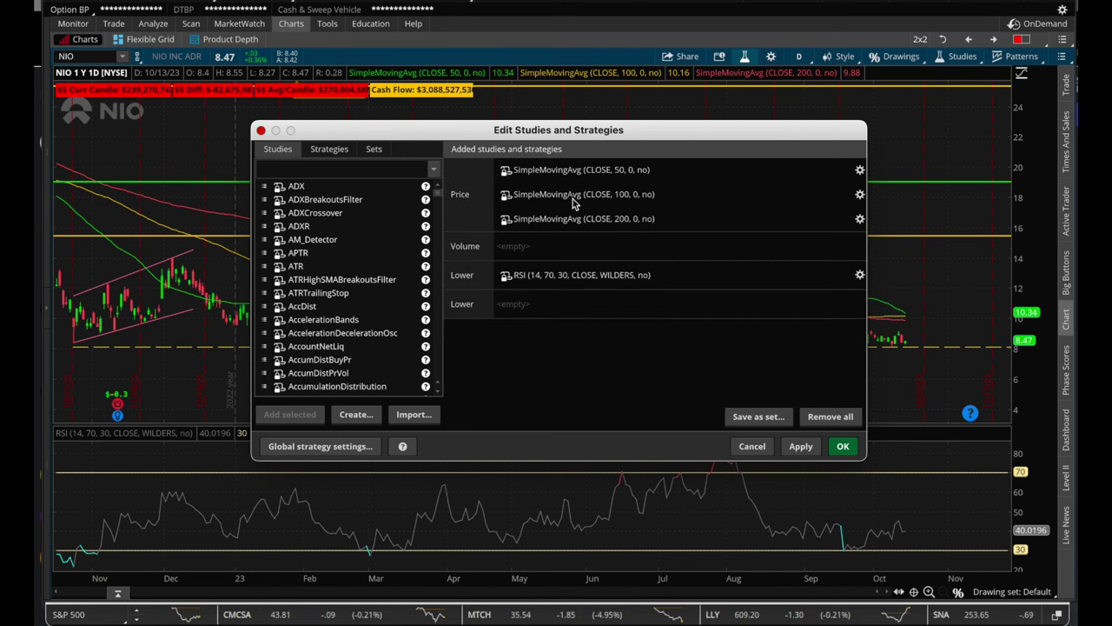
pyautogui.click(391, 169)
pyautogui.write('ichi')
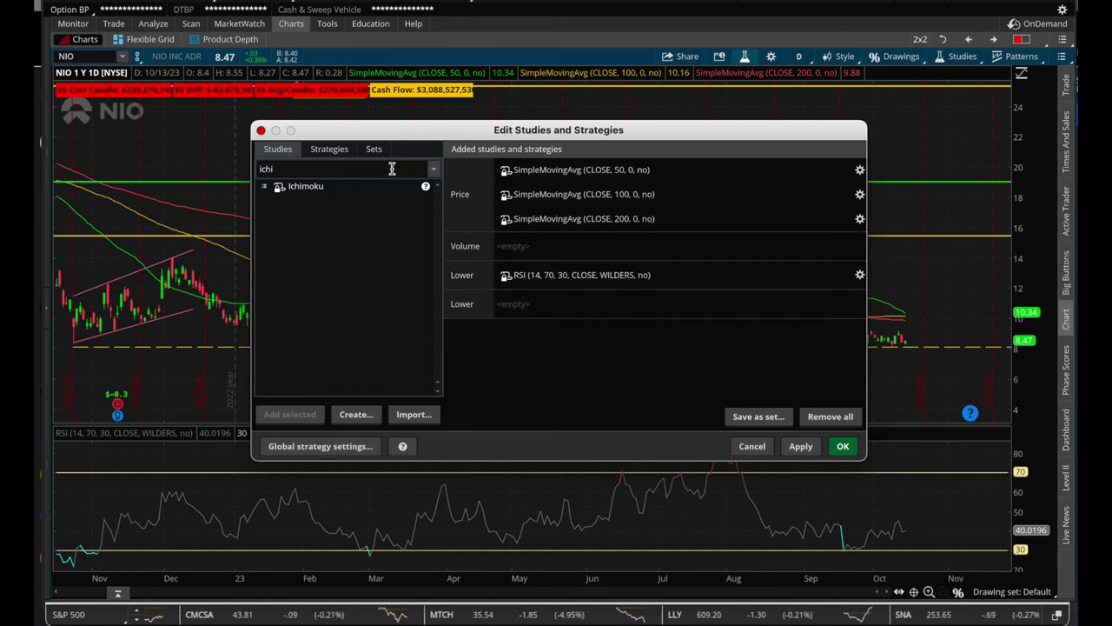
pyautogui.press('BackSpace')
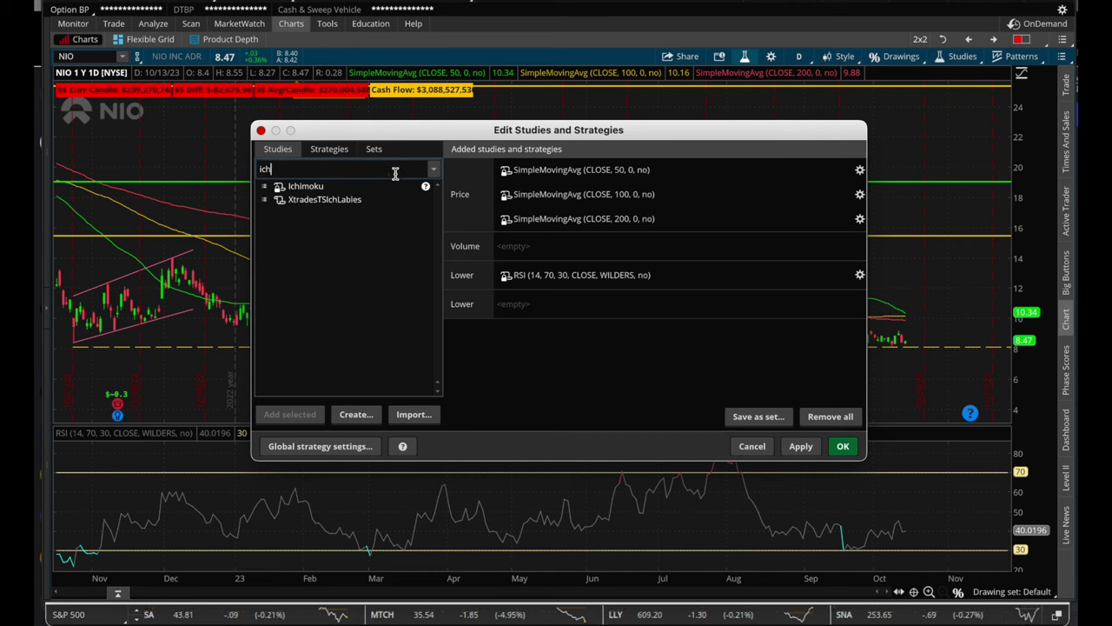
pyautogui.press('BackSpace')
pyautogui.press('BackSpace')
pyautogui.press('BackSpace')
pyautogui.write('Xtrades')
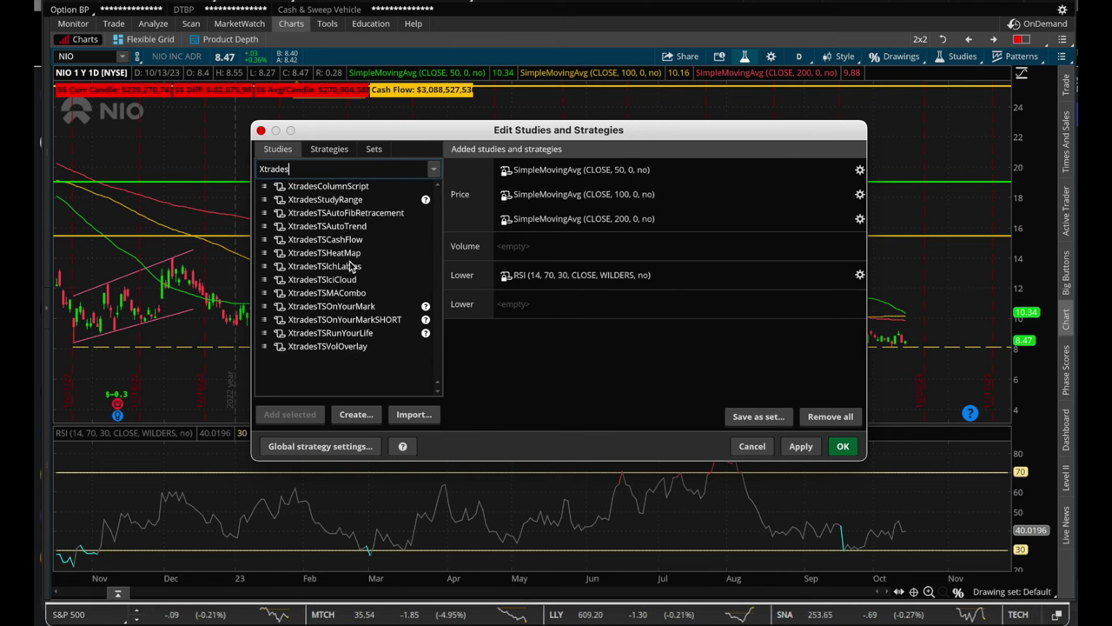
pyautogui.click(332, 283)
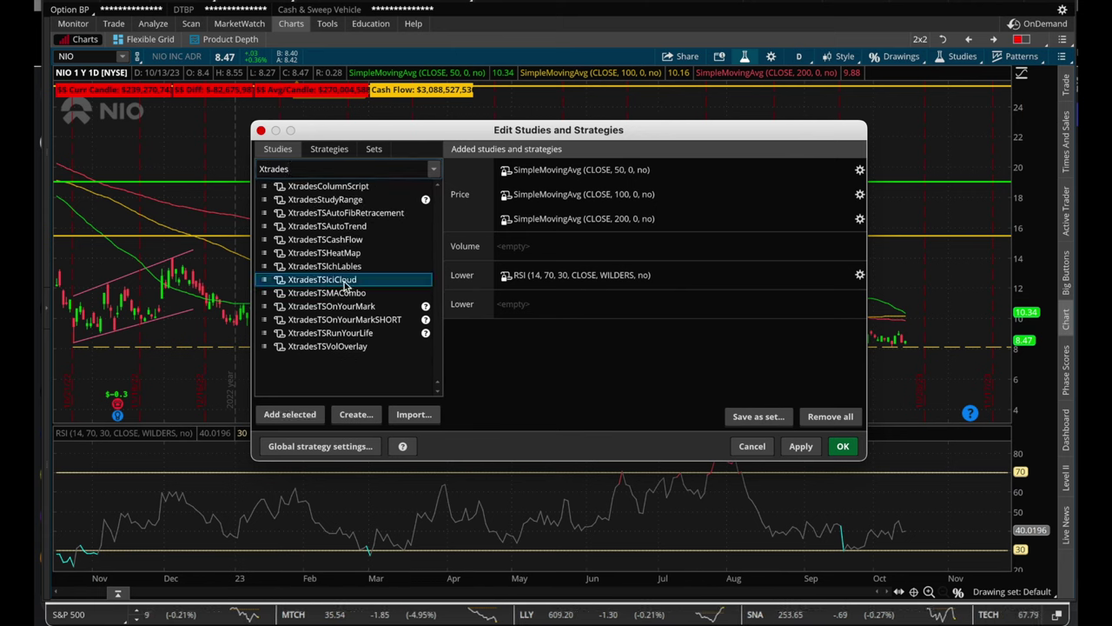
pyautogui.click(800, 446)
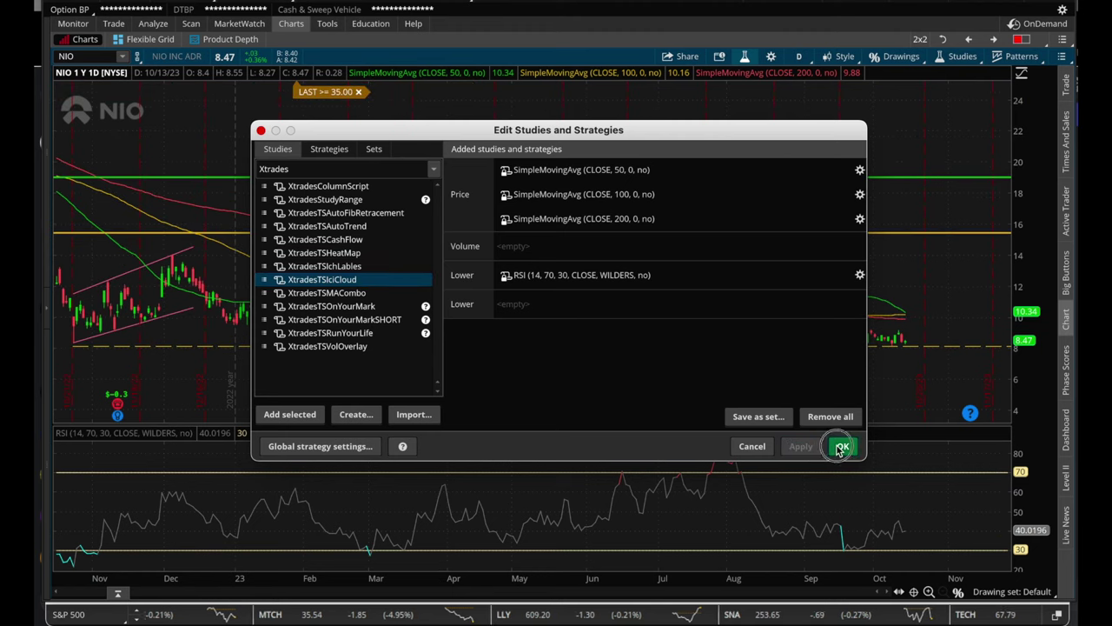
pyautogui.click(841, 446)
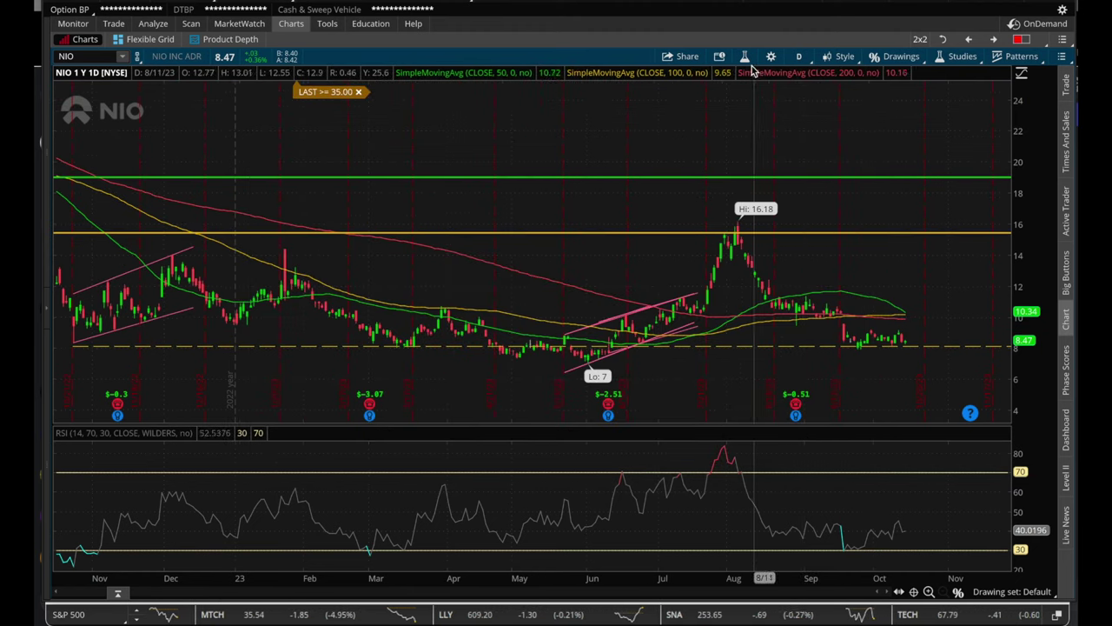
# - Search 'ici' in the studies editor and add XtradesTSIciCloud (9, 26) to the price chart
pyautogui.click(744, 57)
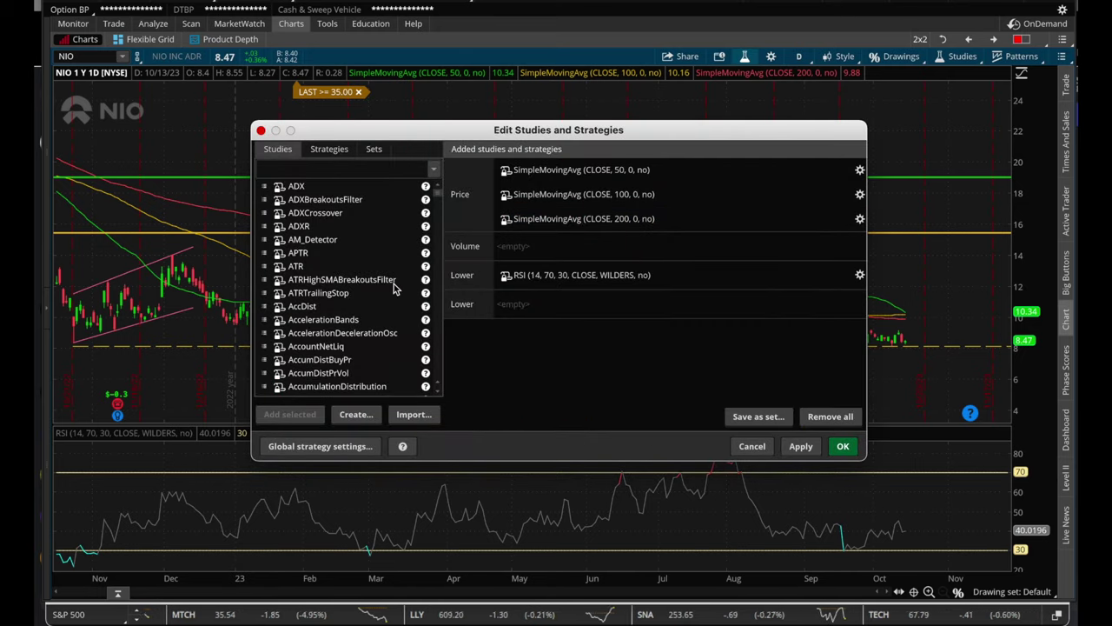
pyautogui.write('ici')
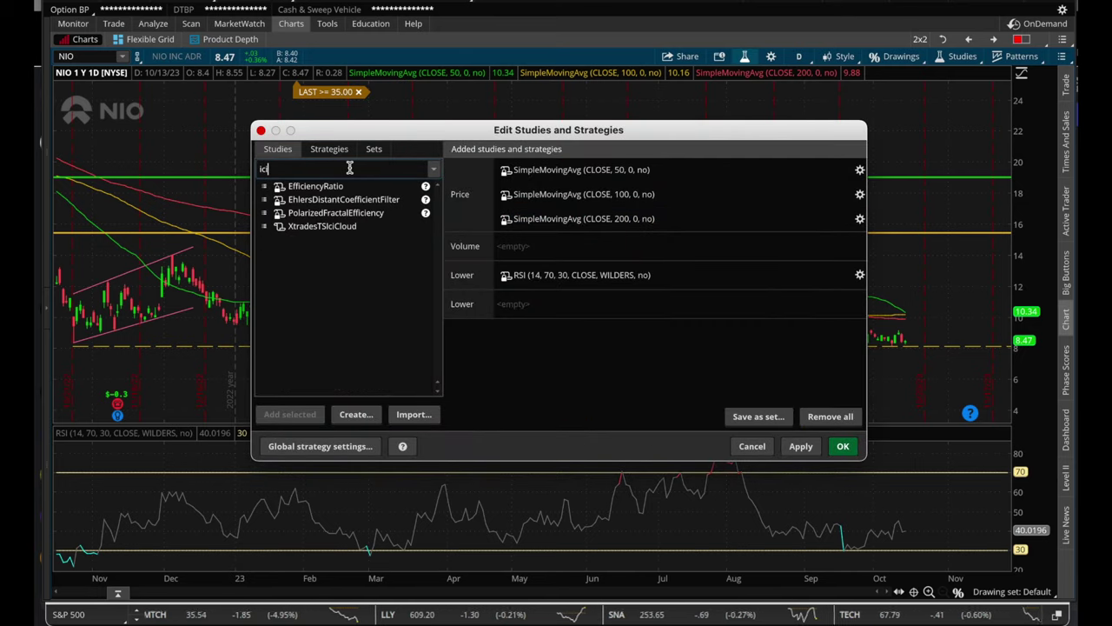
pyautogui.doubleClick(330, 226)
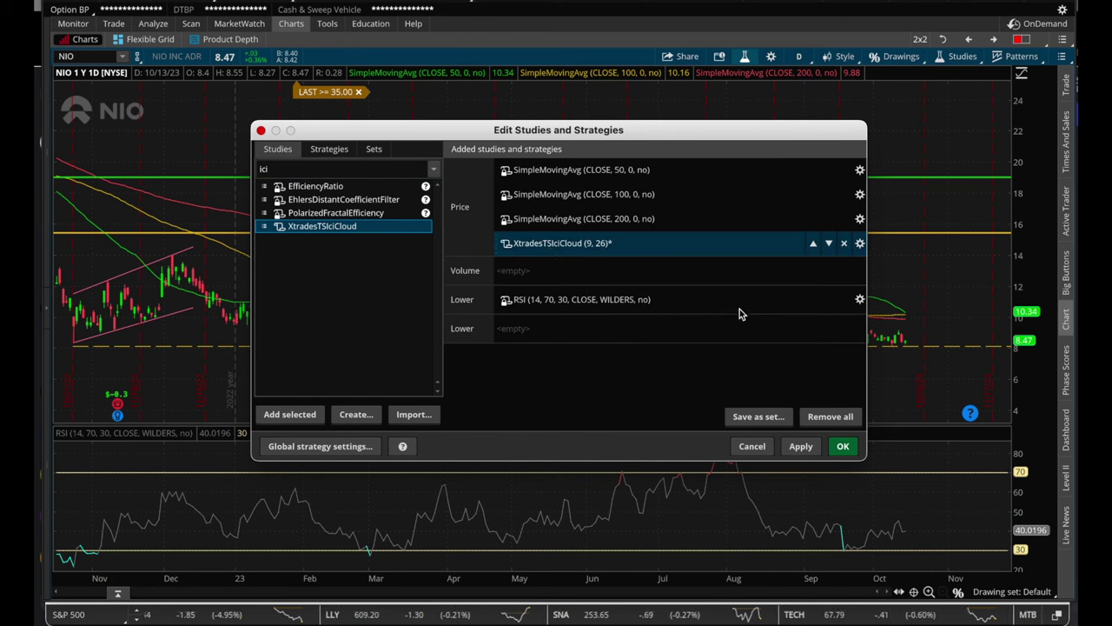
pyautogui.click(800, 446)
pyautogui.click(842, 446)
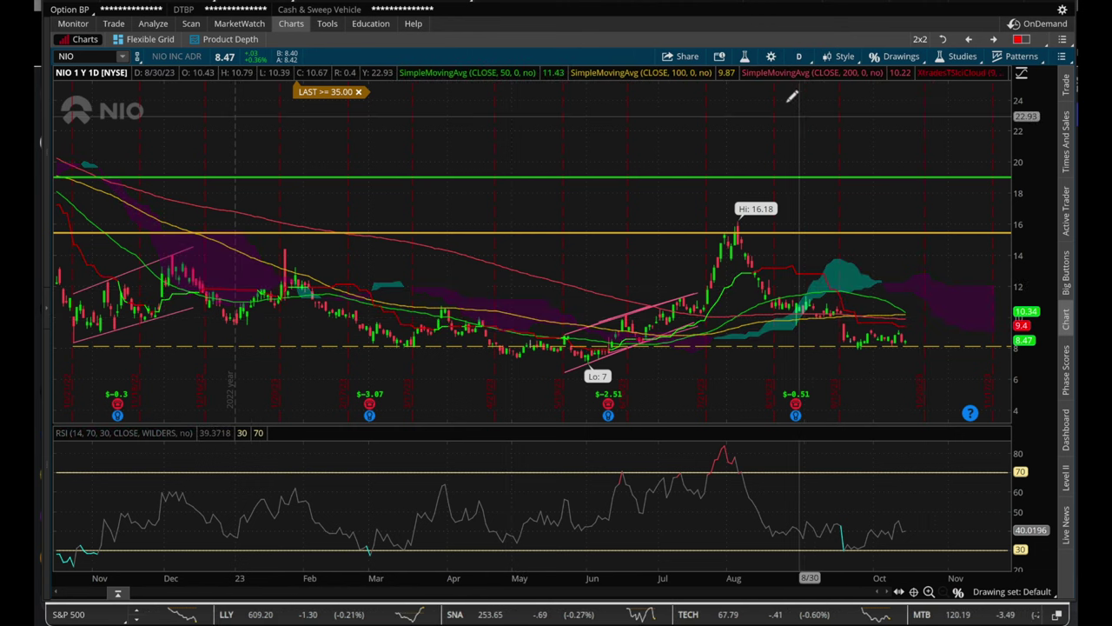
# - Swap XtradesTSIciCloud for XtradesTSIchLables via an 'Ich' search, apply it, and reopen the editor
pyautogui.click(747, 59)
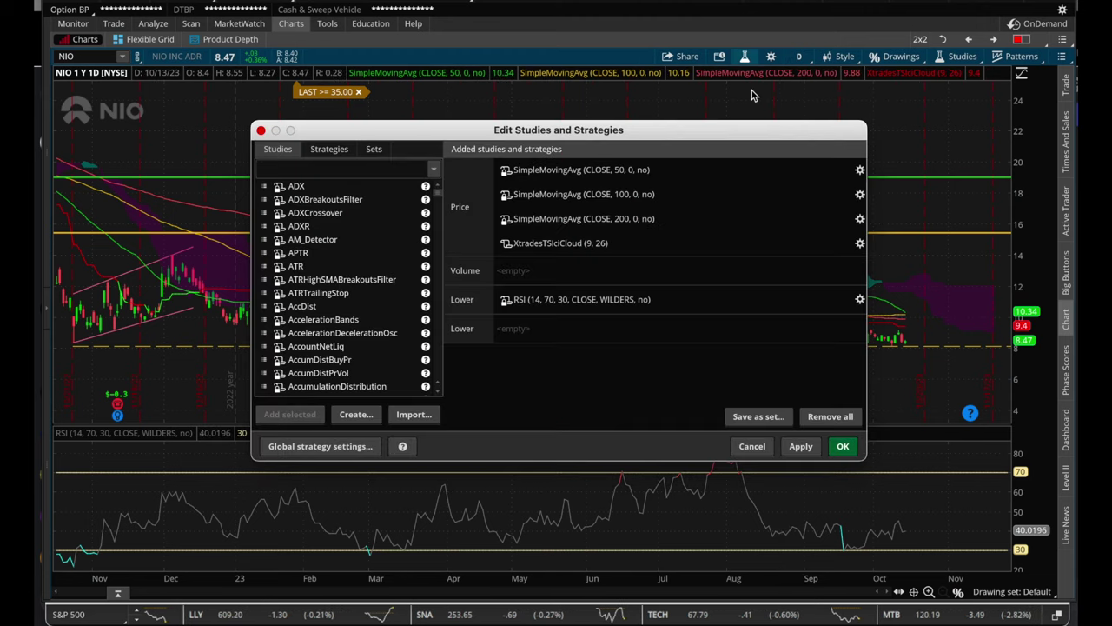
pyautogui.click(843, 244)
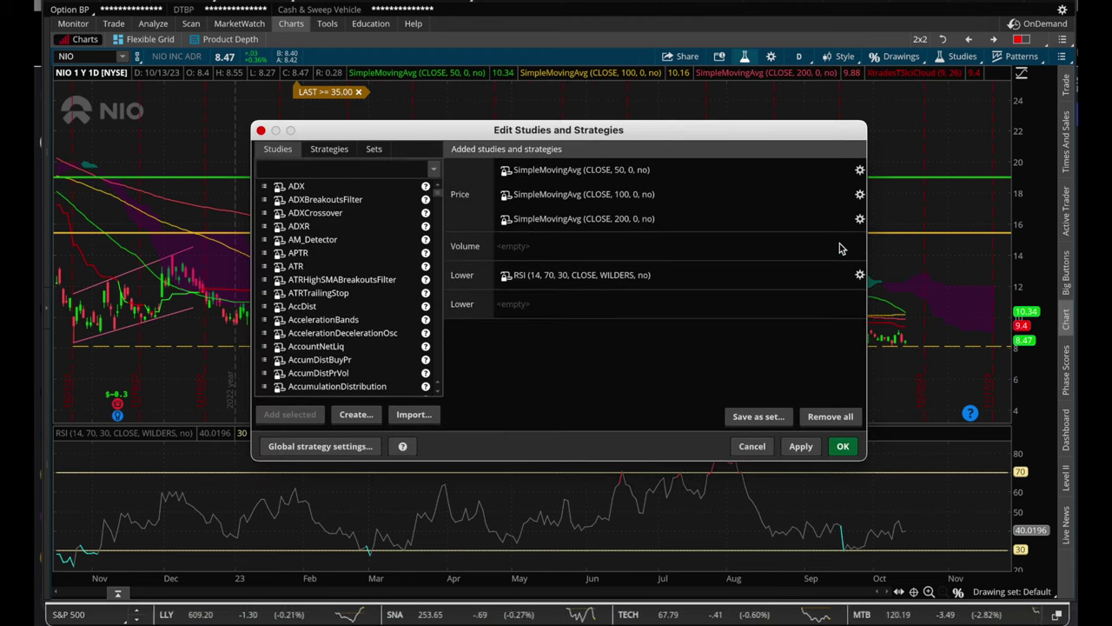
pyautogui.write('Ichi')
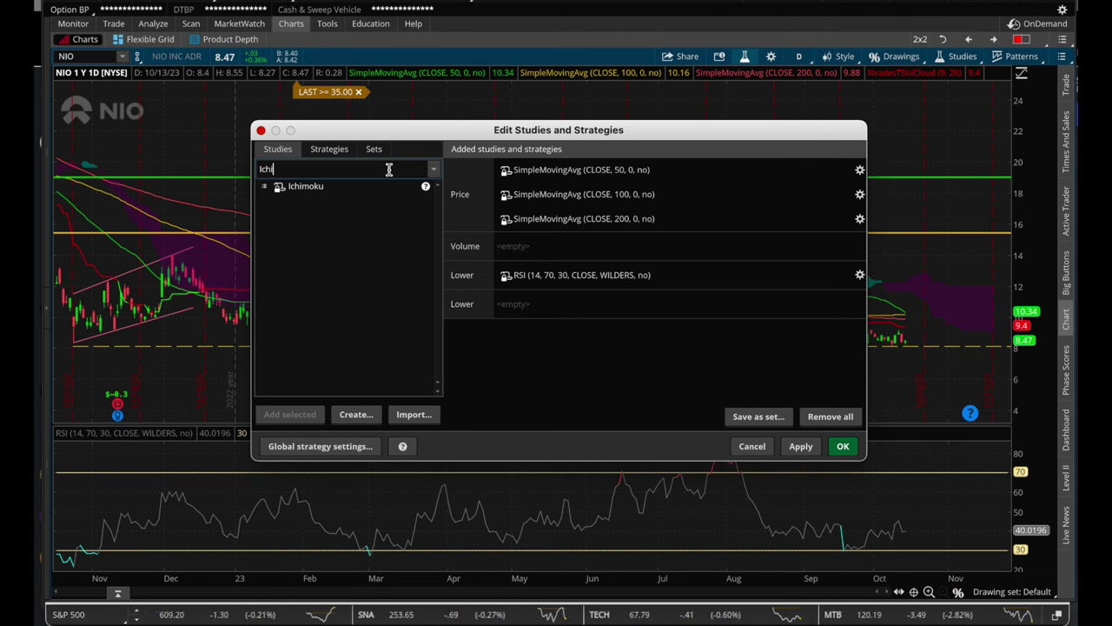
pyautogui.press('BackSpace')
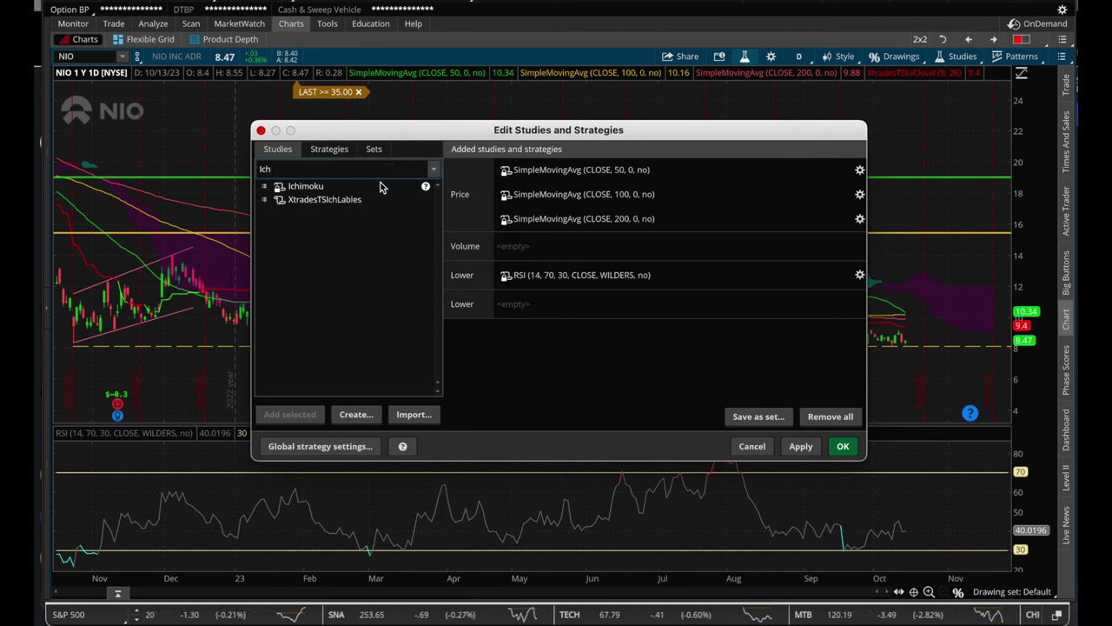
pyautogui.doubleClick(364, 201)
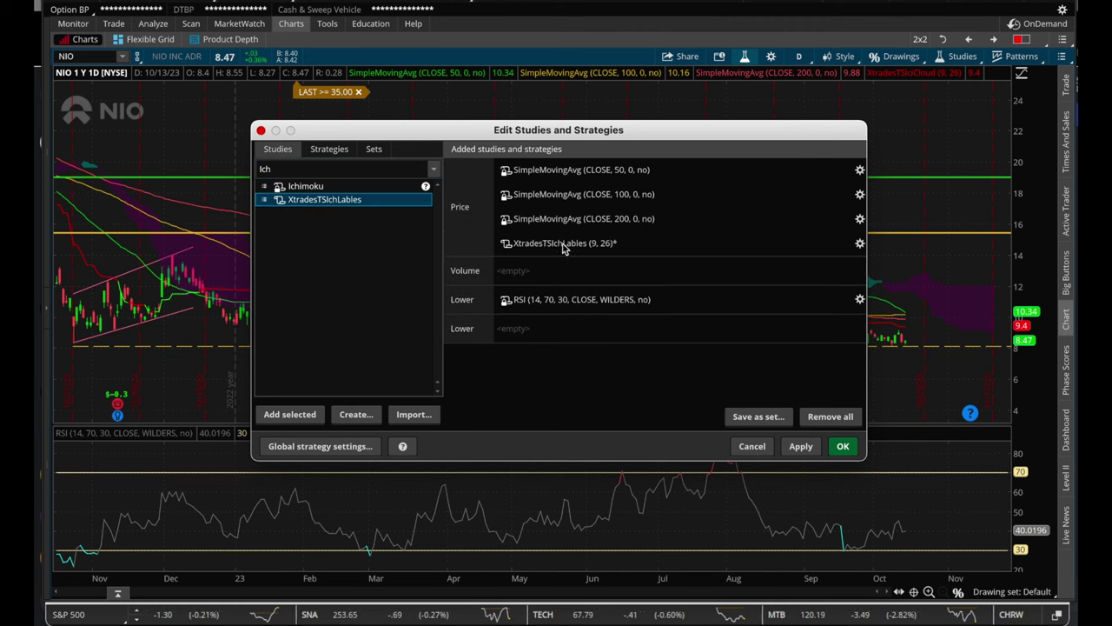
pyautogui.click(800, 446)
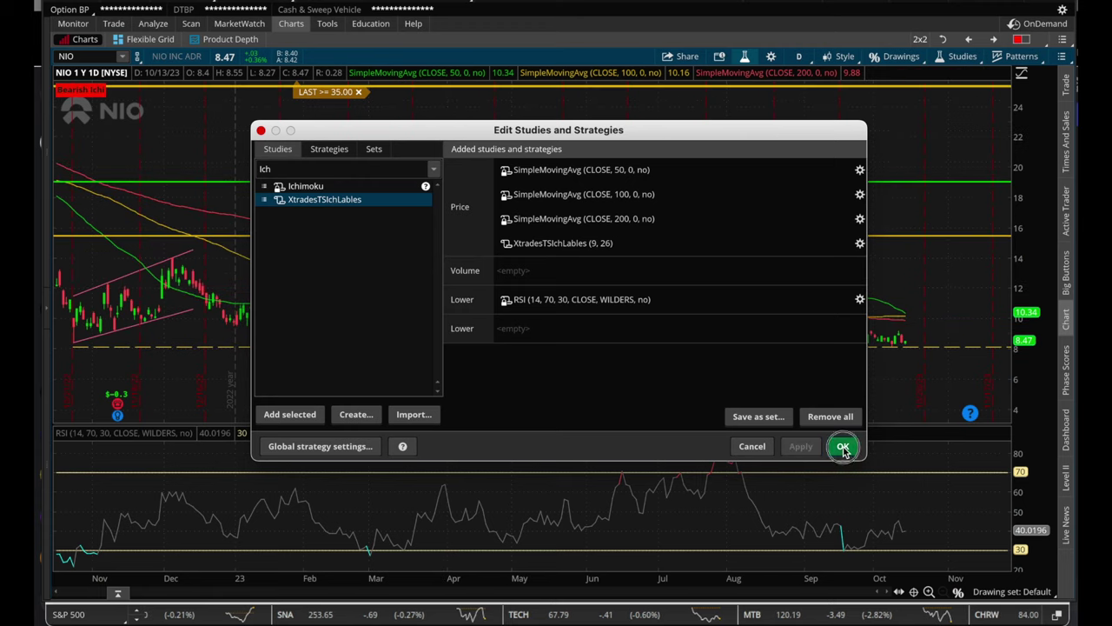
pyautogui.click(843, 446)
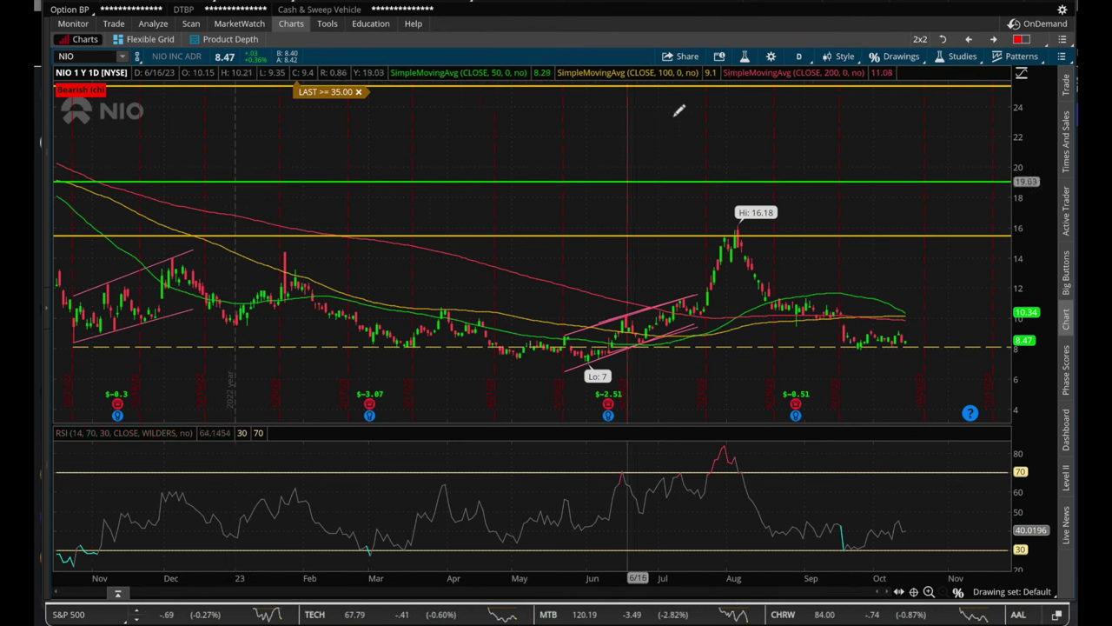
pyautogui.click(746, 57)
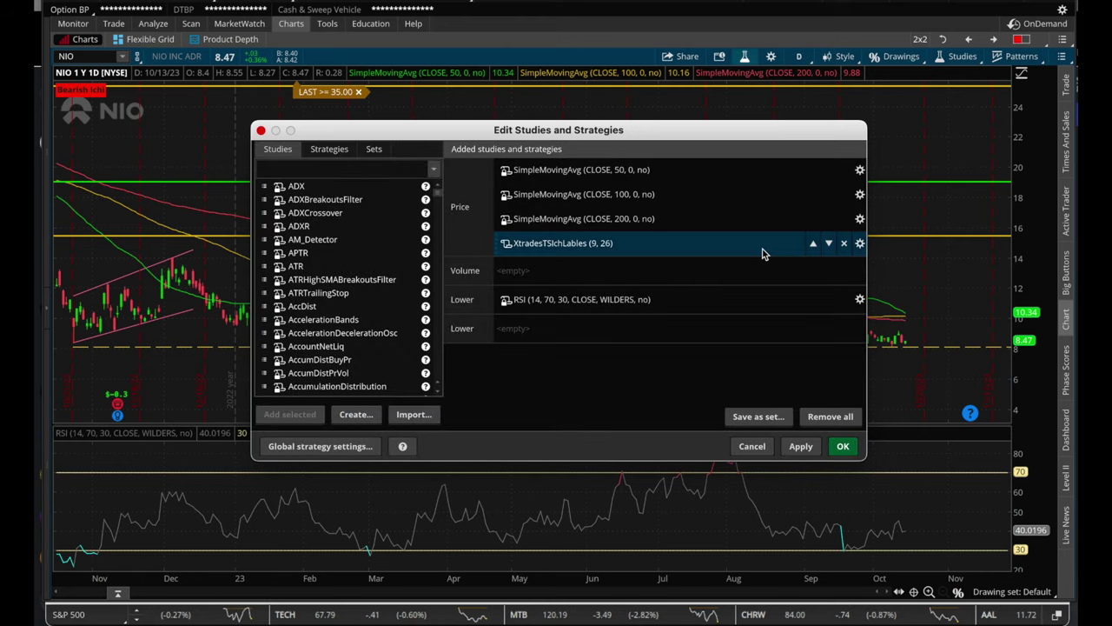
# - Remove XtradesTSIchLables, search 'Xtrade', and add XtradesTSVolOverlay after checking the Discord links
pyautogui.click(844, 244)
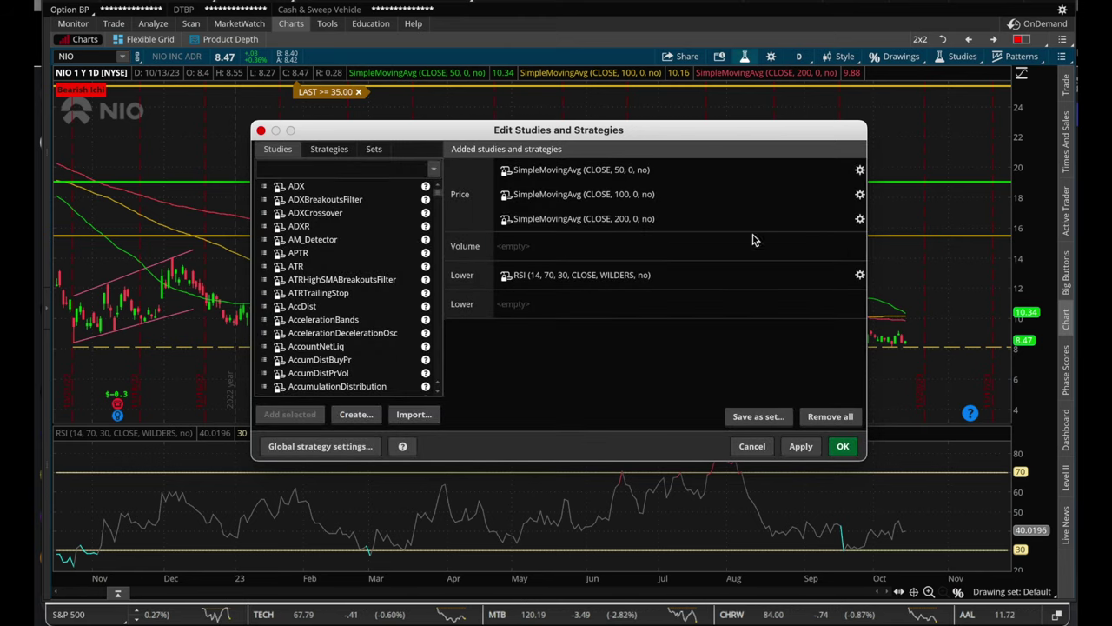
pyautogui.click(380, 172)
pyautogui.write('Xtrades')
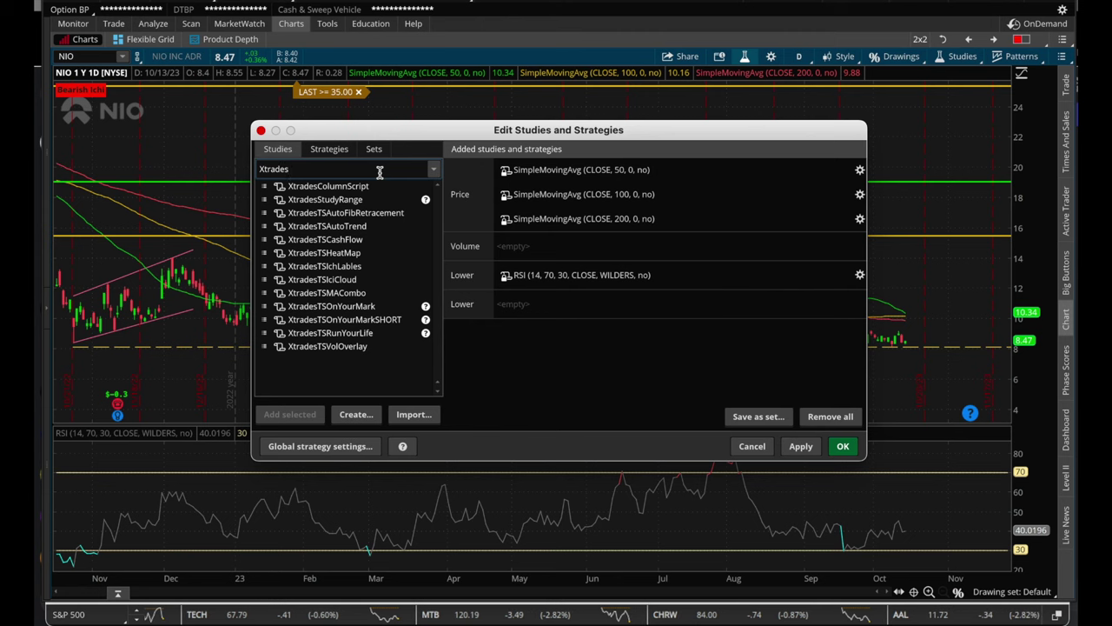
pyautogui.press('super+Tab')
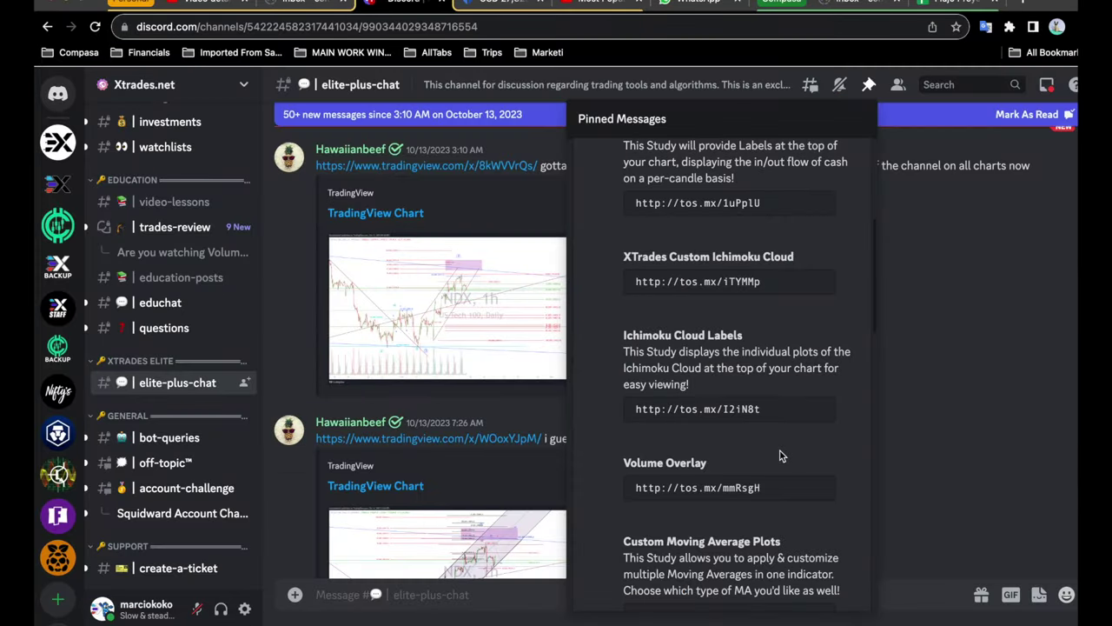
pyautogui.scroll(-5, 779, 455)
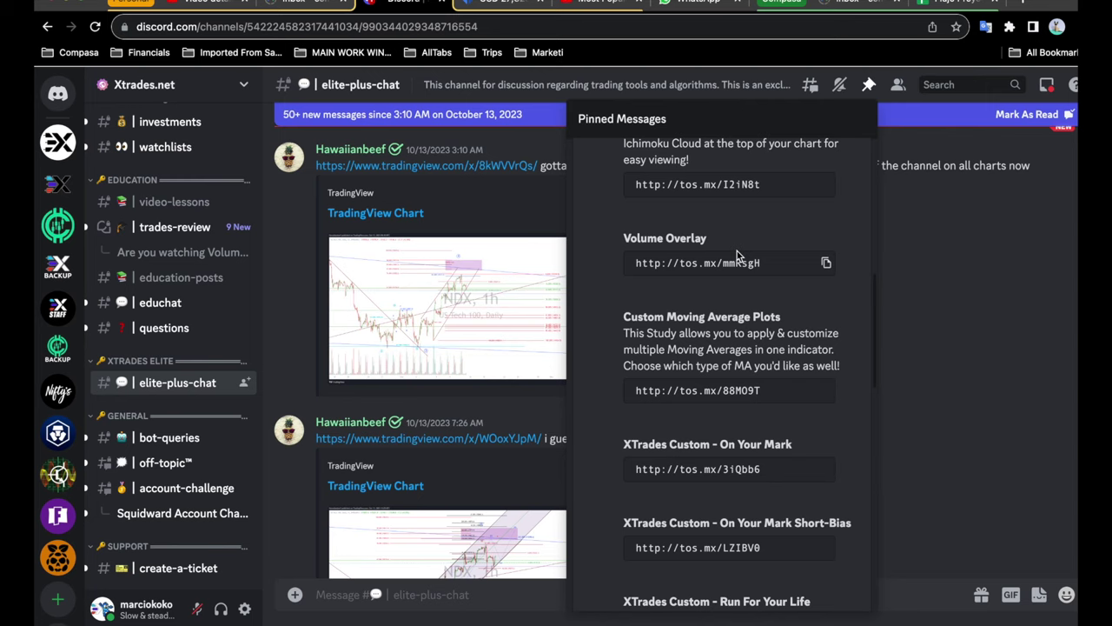
pyautogui.press('super+Tab')
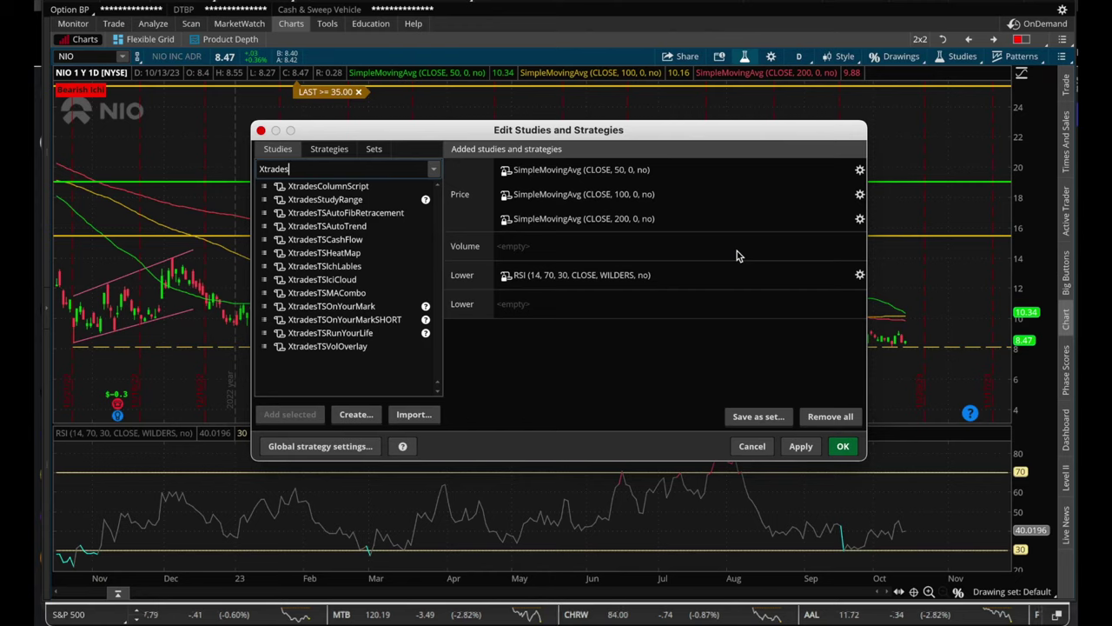
pyautogui.doubleClick(356, 346)
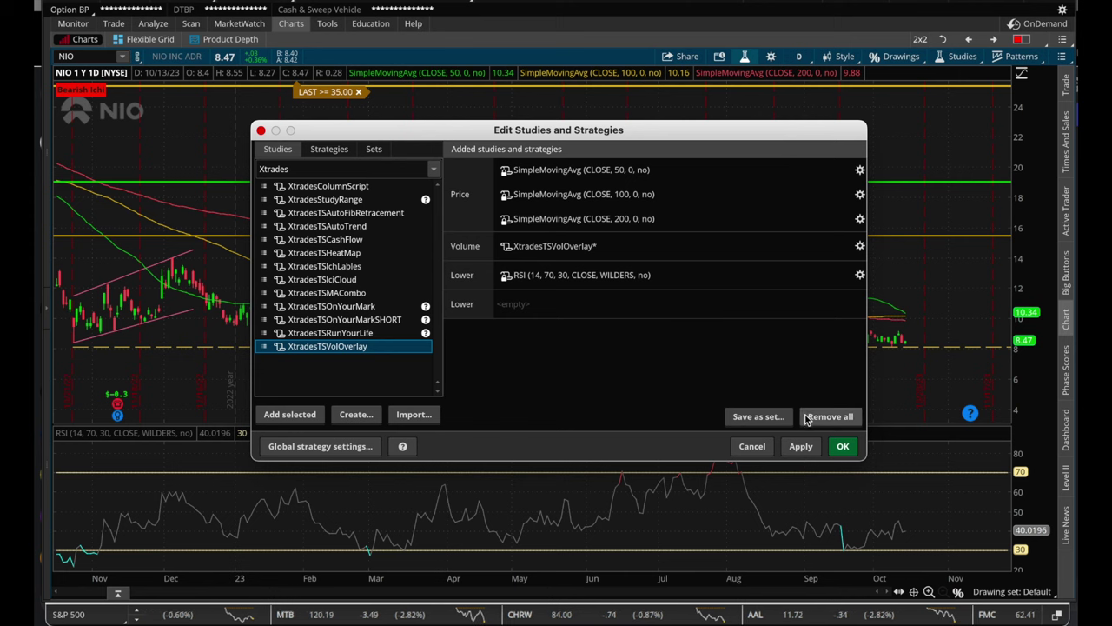
pyautogui.click(801, 446)
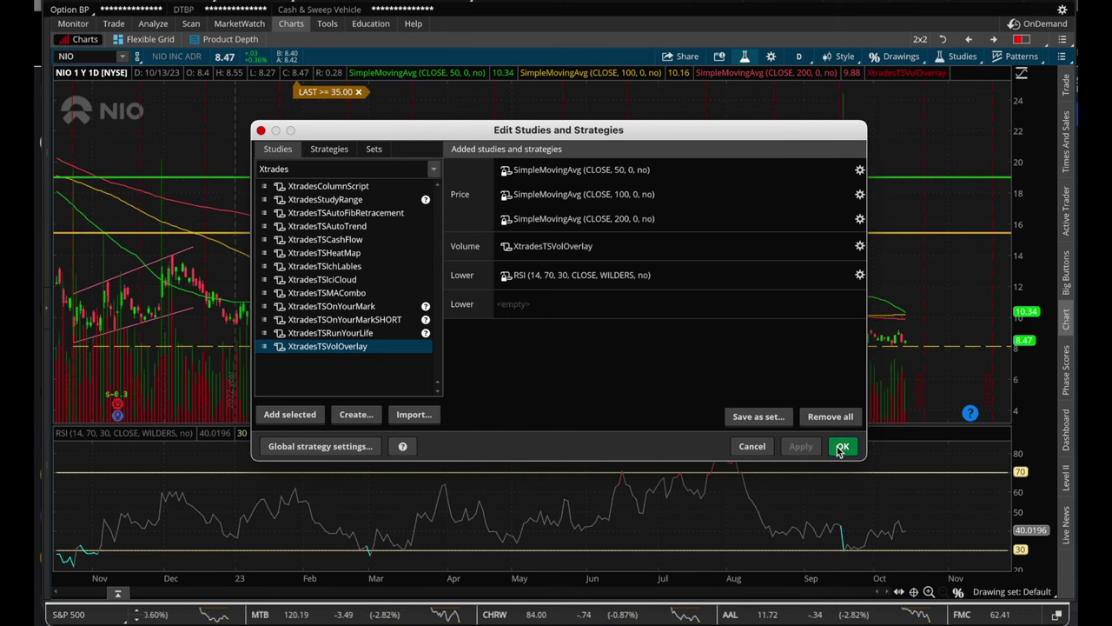
pyautogui.click(842, 446)
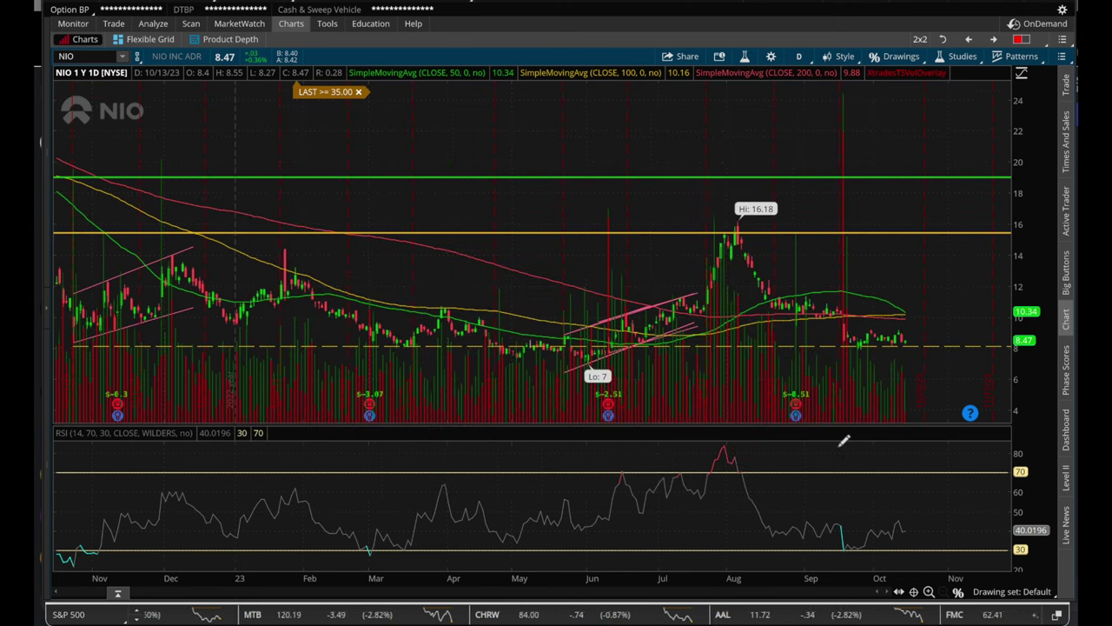
# - Switch to the arrow tool and zoom the chart to late September through mid-October
pyautogui.click(898, 56)
pyautogui.moveTo(914, 156)
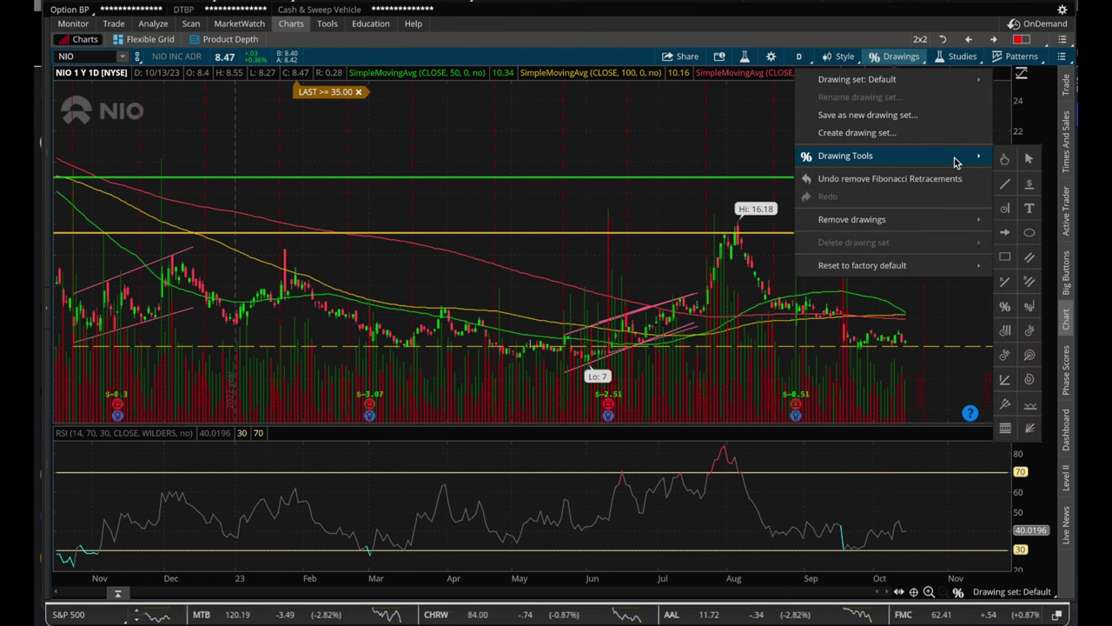
pyautogui.click(1029, 160)
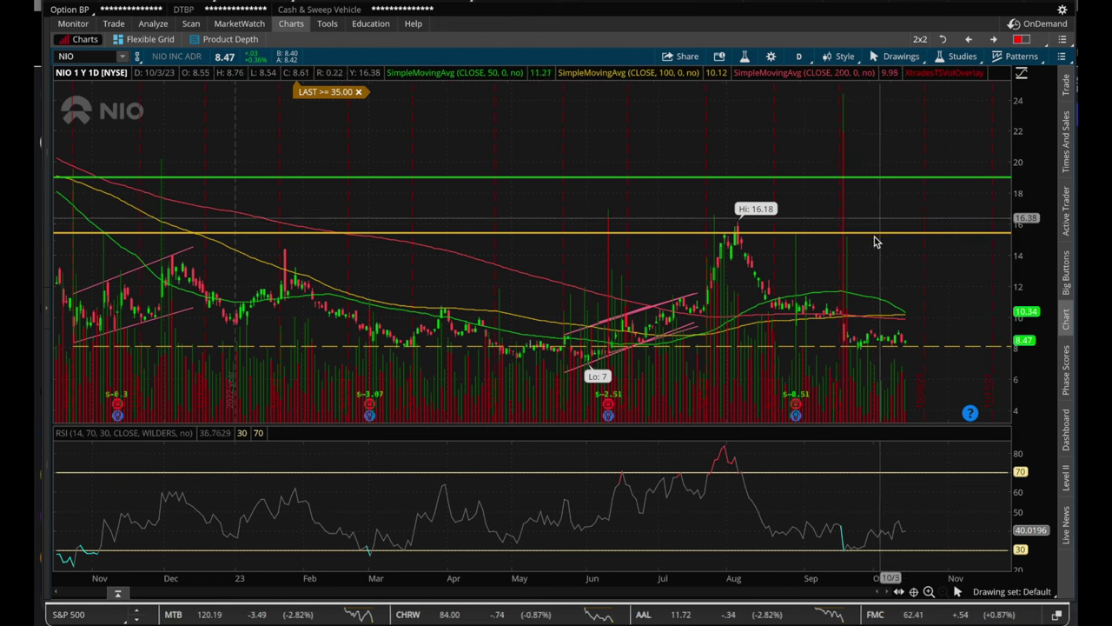
pyautogui.moveTo(865, 250); pyautogui.dragTo(912, 259)
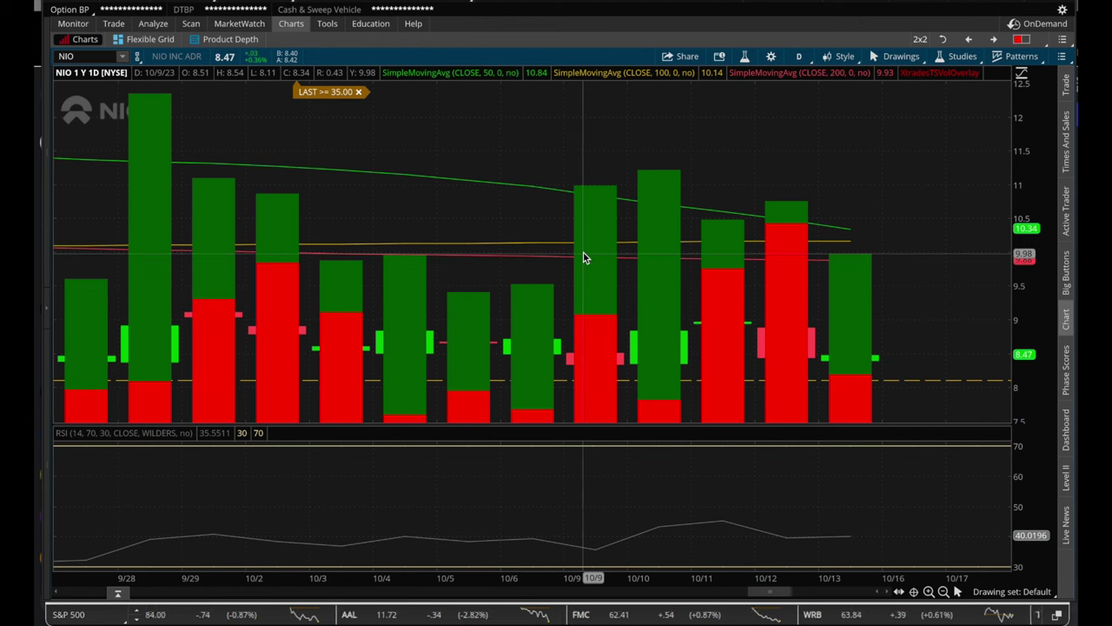
# - Glance at the Discord pinned study links and return to the NIO chart
pyautogui.press('super+Tab')
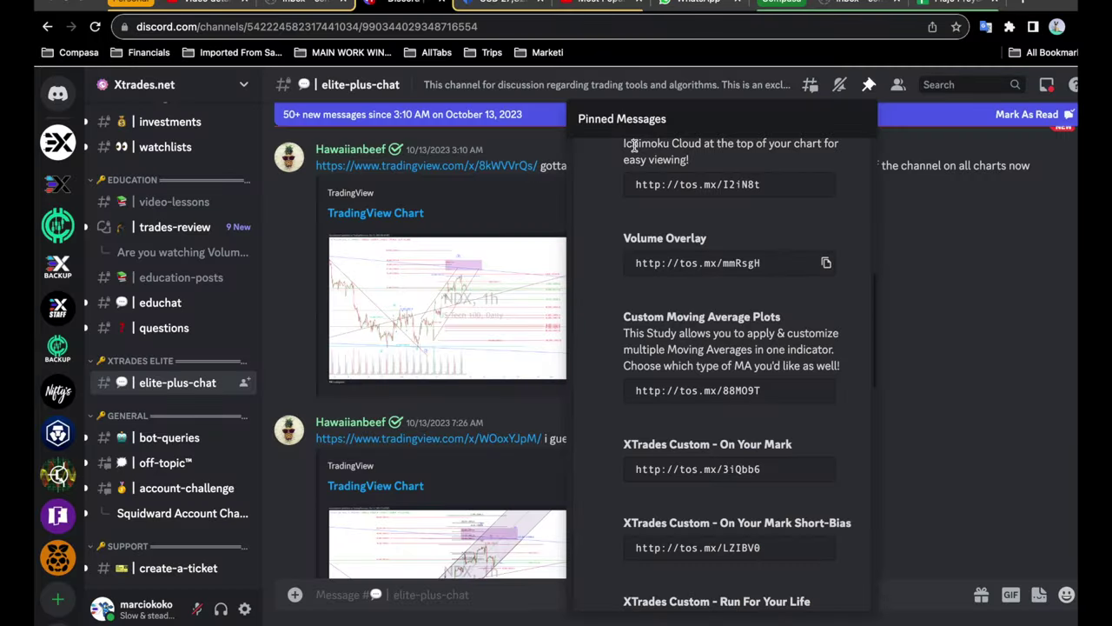
pyautogui.scroll(-3, 734, 351)
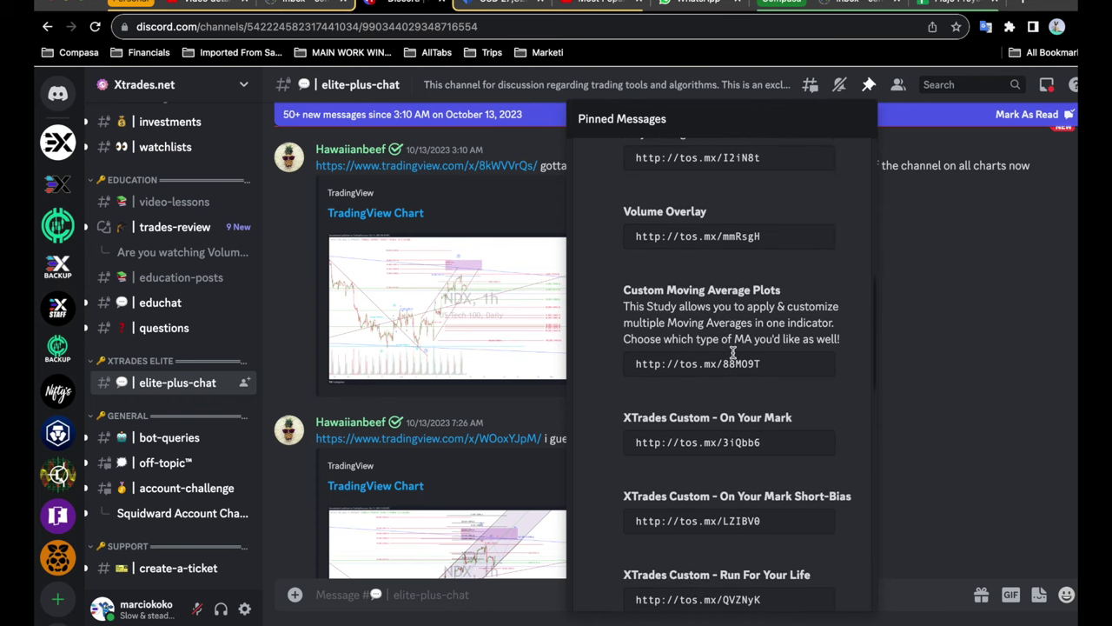
pyautogui.press('super+Tab')
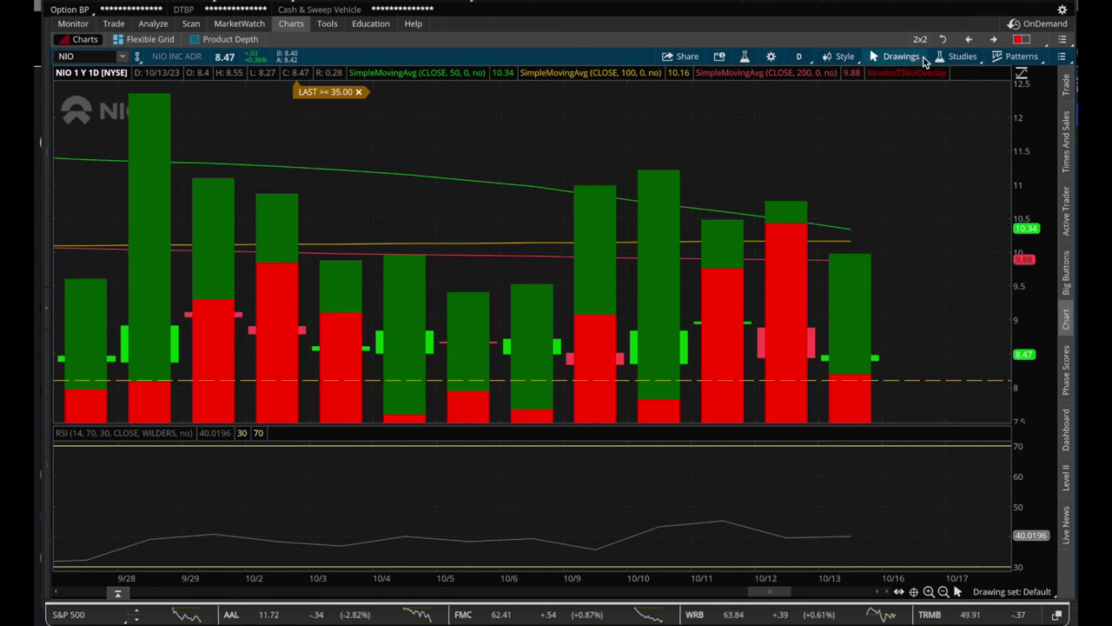
# - Replace XtradesTSVolOverlay with XtradesTSMACombo (5, 8, 13 SMA) via an 'xtrad' search and apply
pyautogui.click(744, 55)
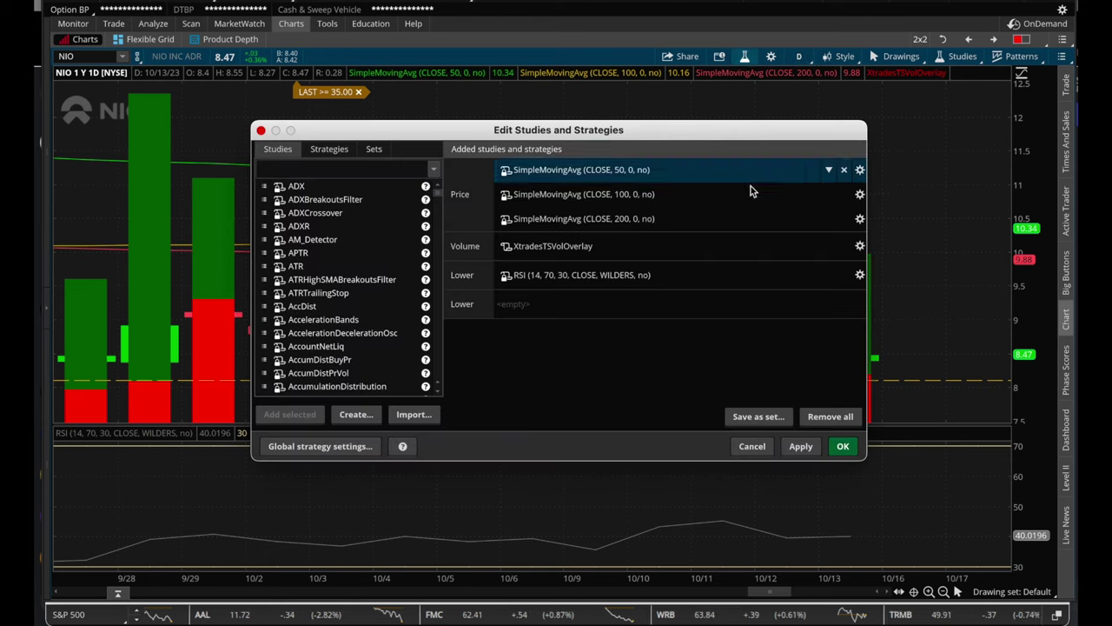
pyautogui.click(746, 245)
pyautogui.click(843, 246)
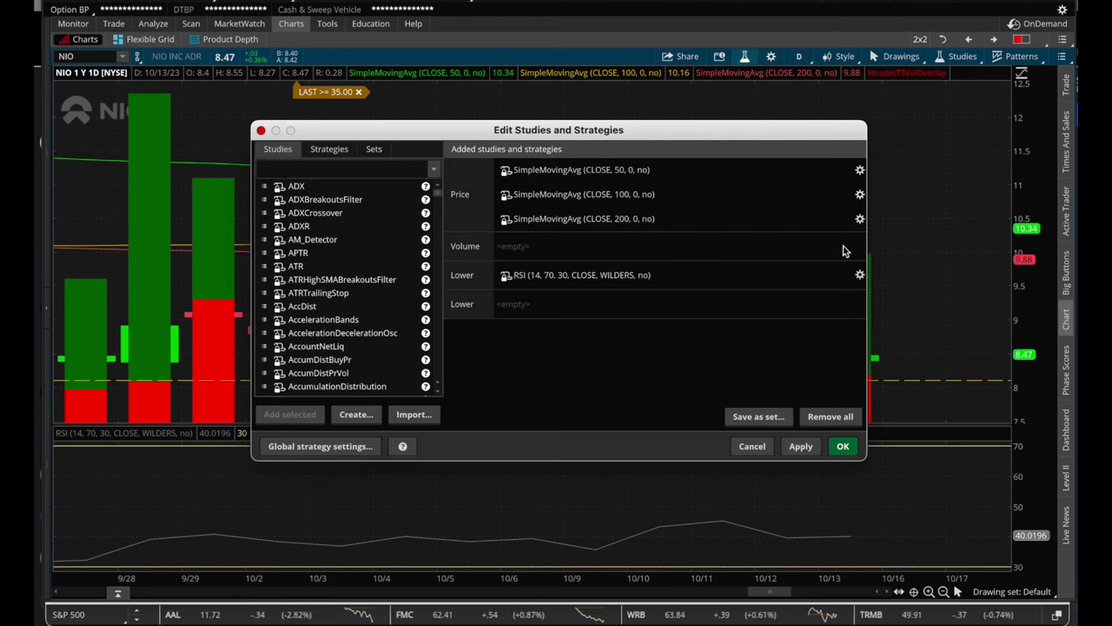
pyautogui.click(358, 170)
pyautogui.write('xtrades')
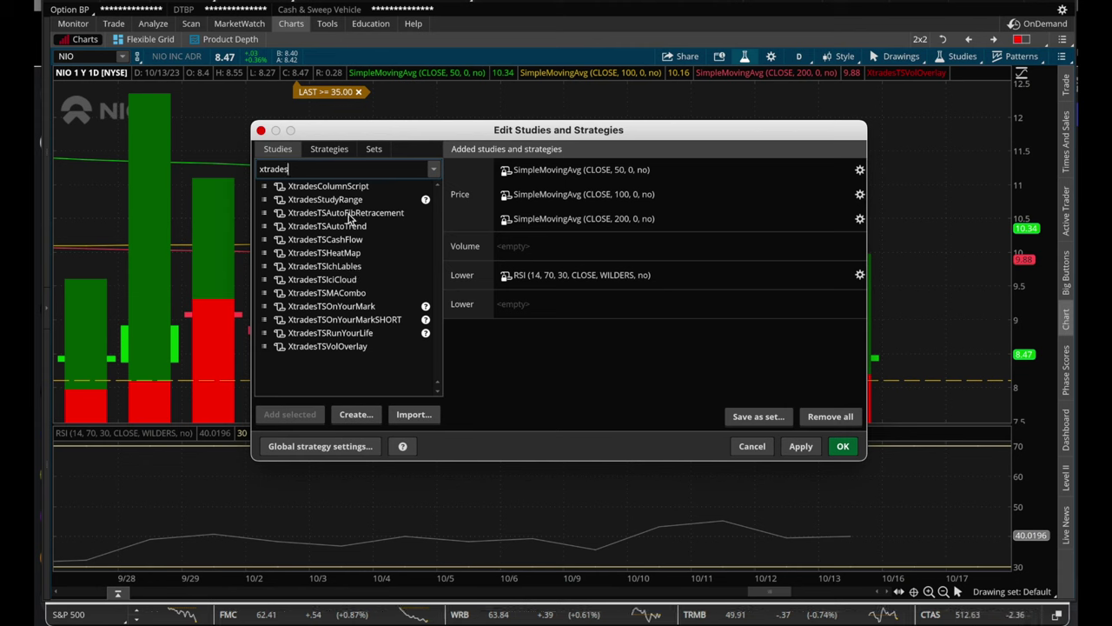
pyautogui.doubleClick(346, 298)
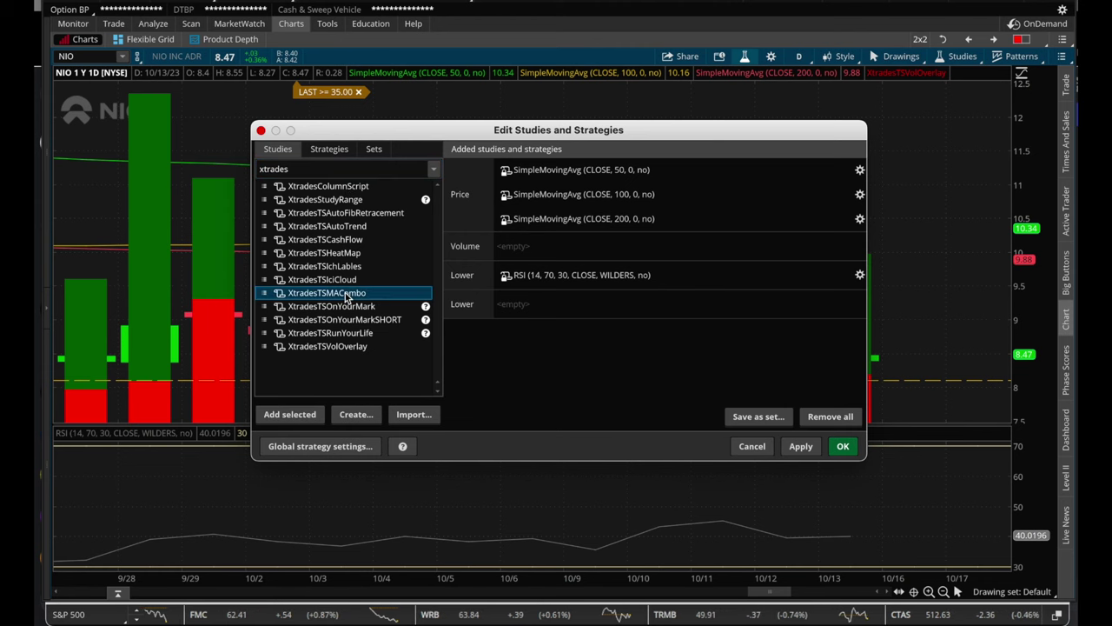
pyautogui.click(800, 446)
pyautogui.click(843, 445)
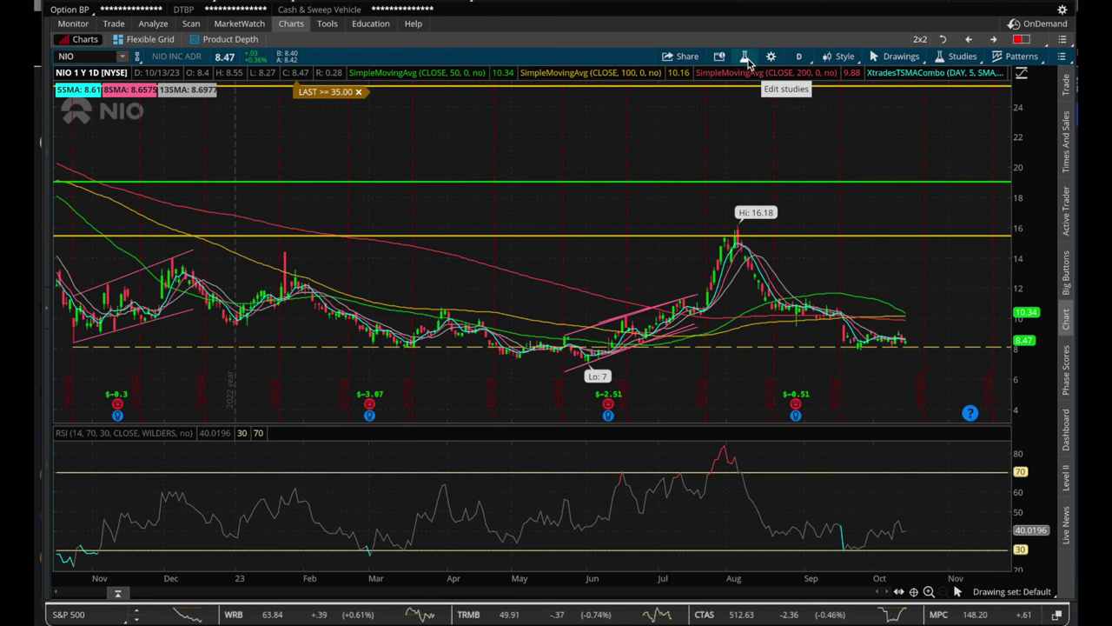
pyautogui.click(745, 59)
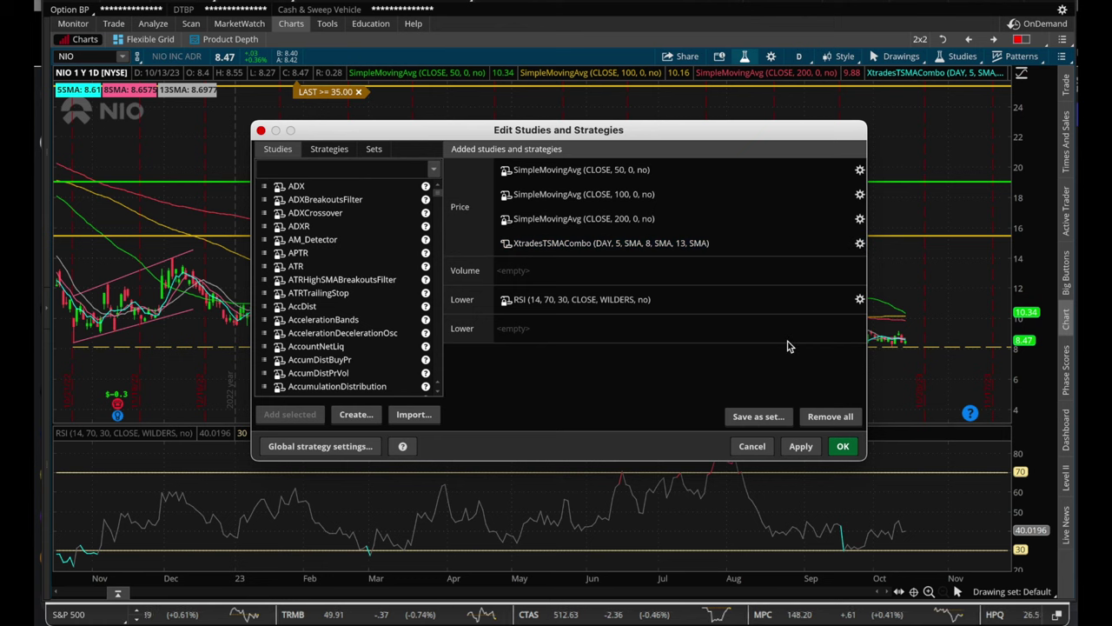
# - Apply the XtradesTSMACombo study so 5SMA, 8SMA and 13SMA labels appear, then reopen the editor
pyautogui.click(800, 446)
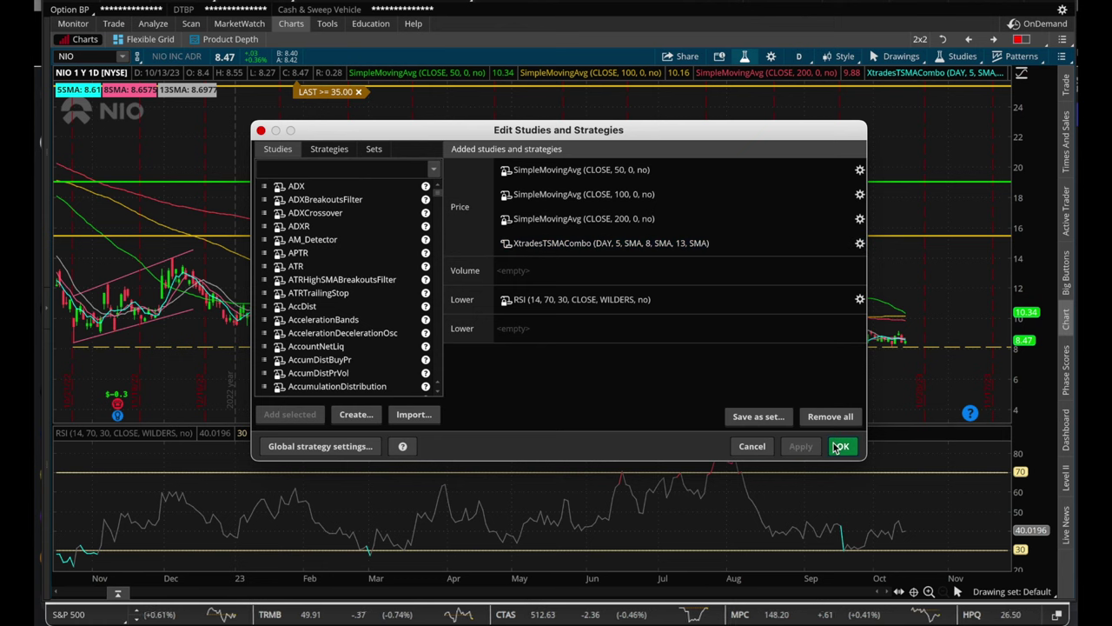
pyautogui.click(842, 445)
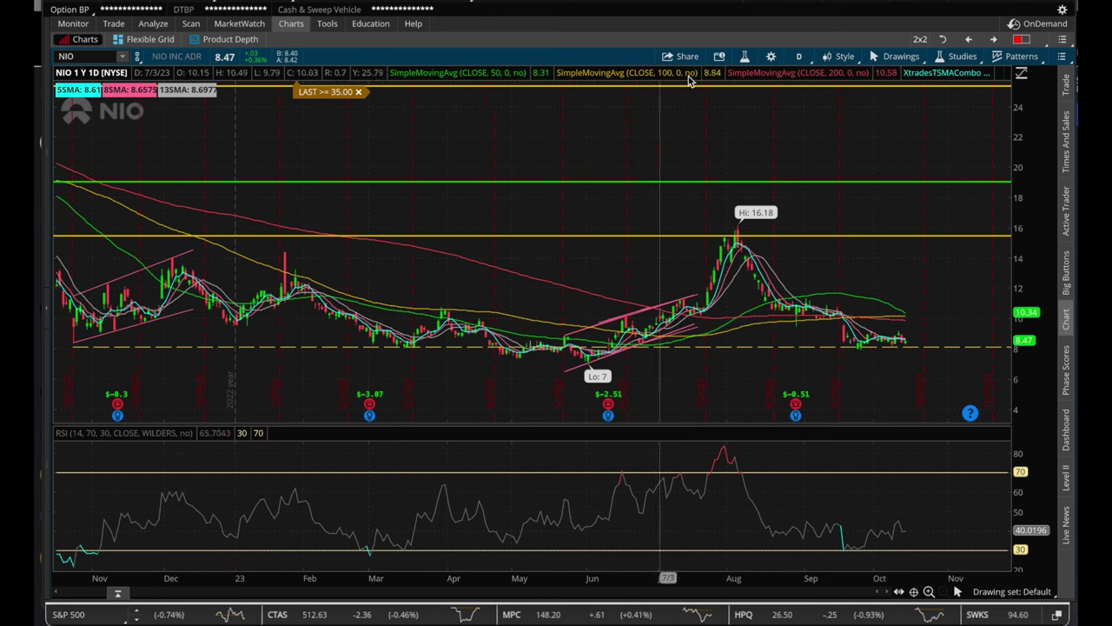
pyautogui.click(744, 58)
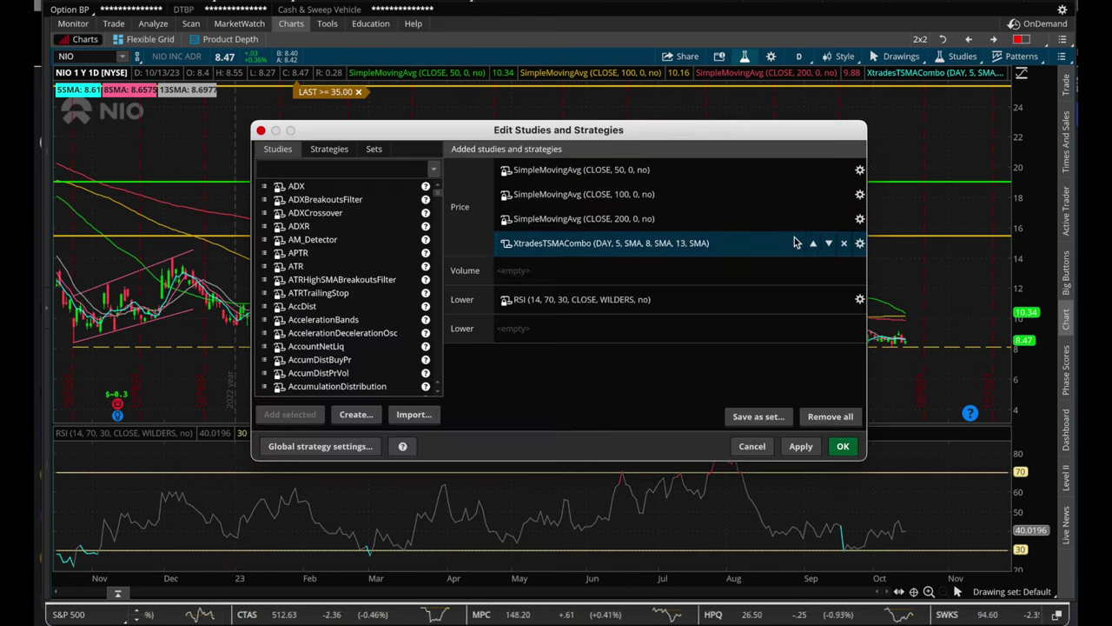
# - Keep SMA as XtradesTSMACombo's first average type, then return to Discord in Chrome
pyautogui.click(859, 243)
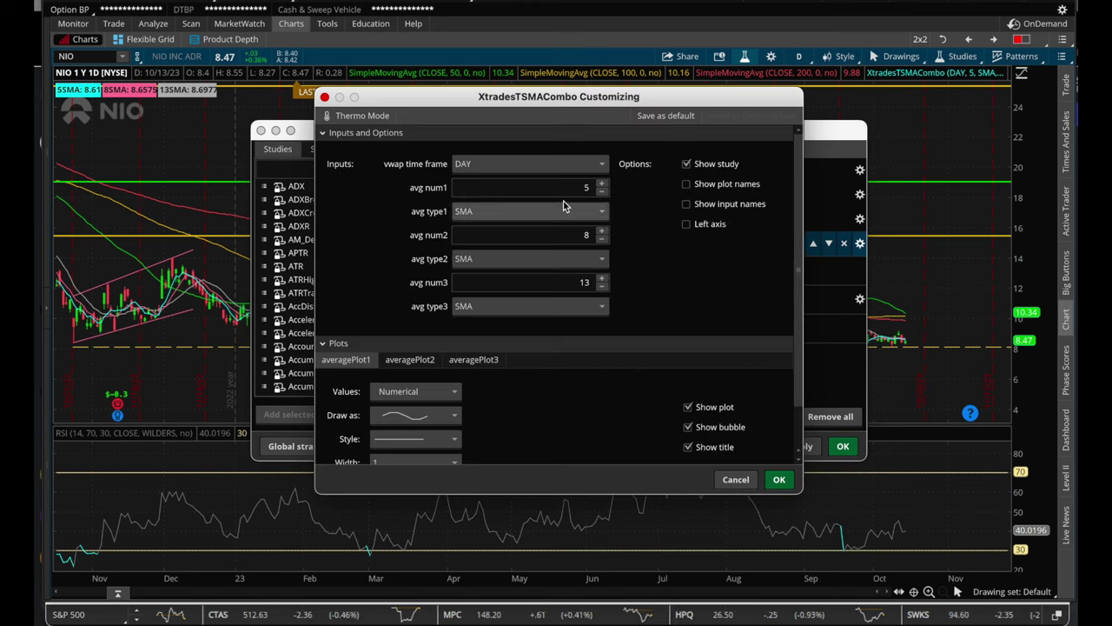
pyautogui.click(533, 215)
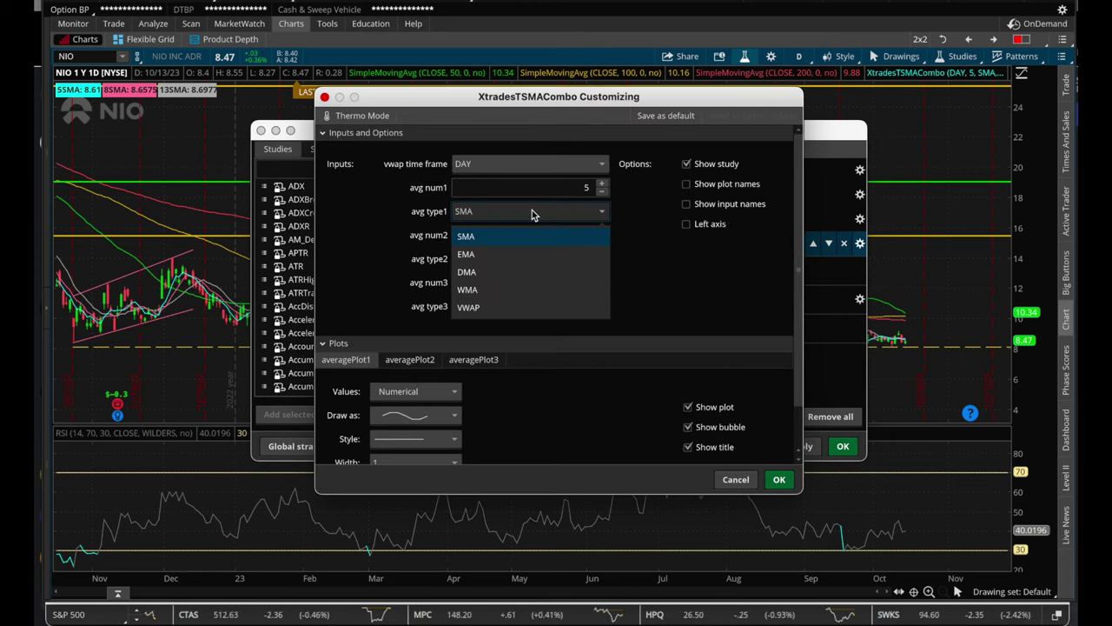
pyautogui.click(341, 216)
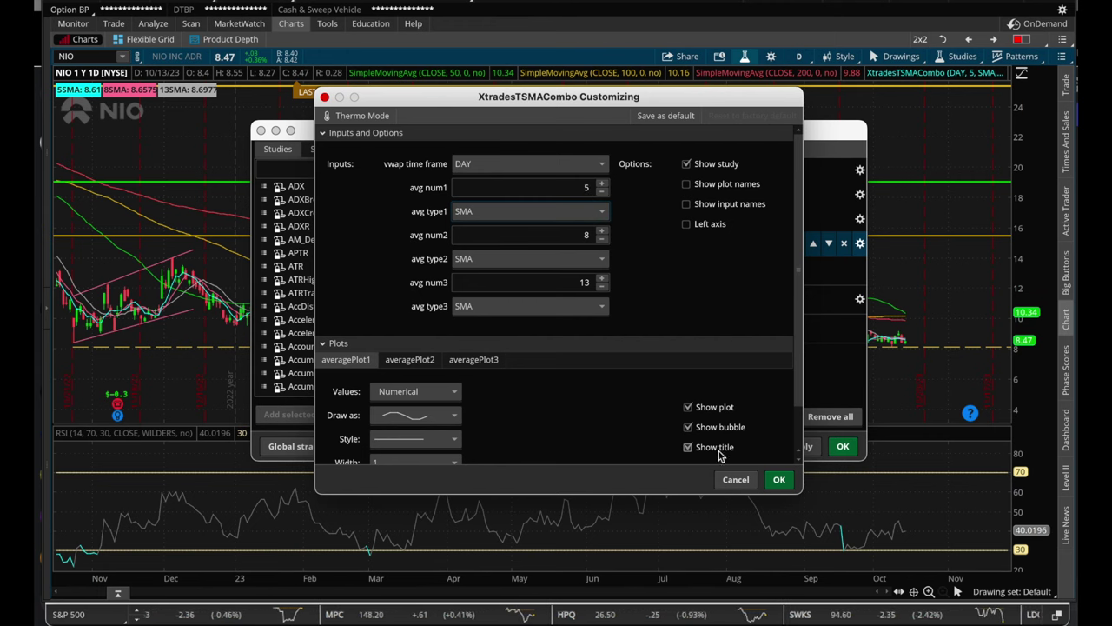
pyautogui.click(779, 480)
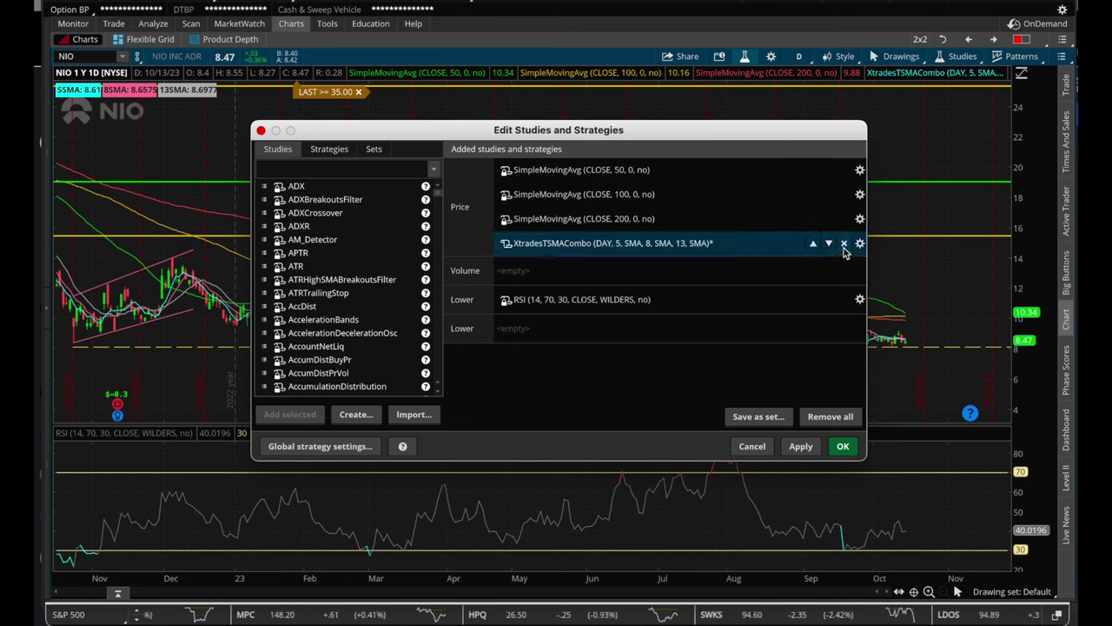
pyautogui.press('super+Tab')
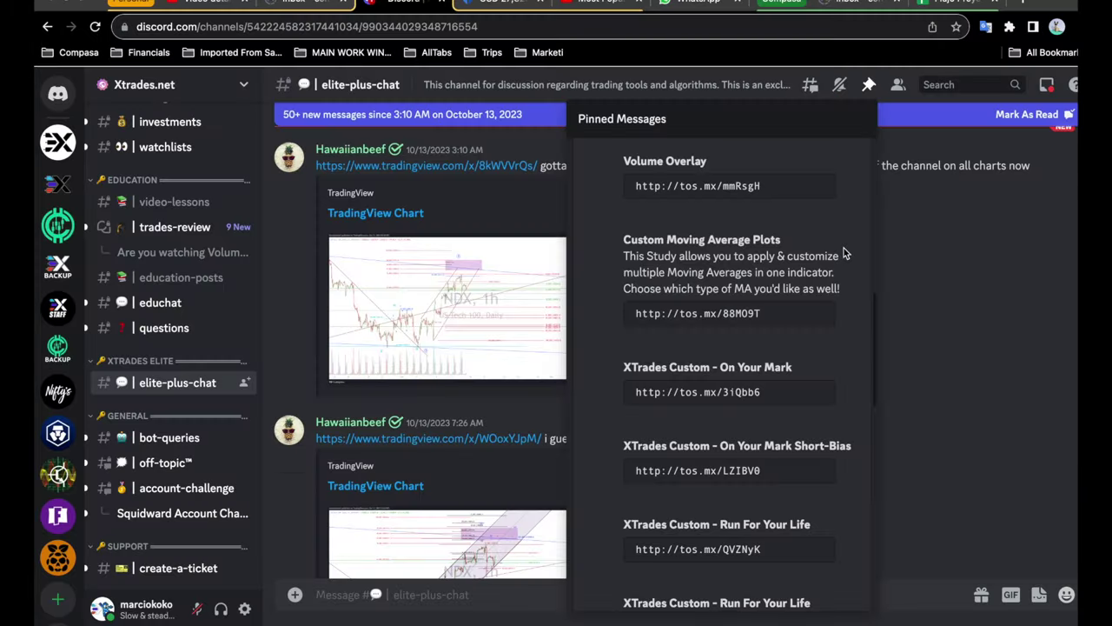
# - Review the pinned Xtrades study links, then close the Pinned Messages panel
pyautogui.scroll(-3, 785, 350)
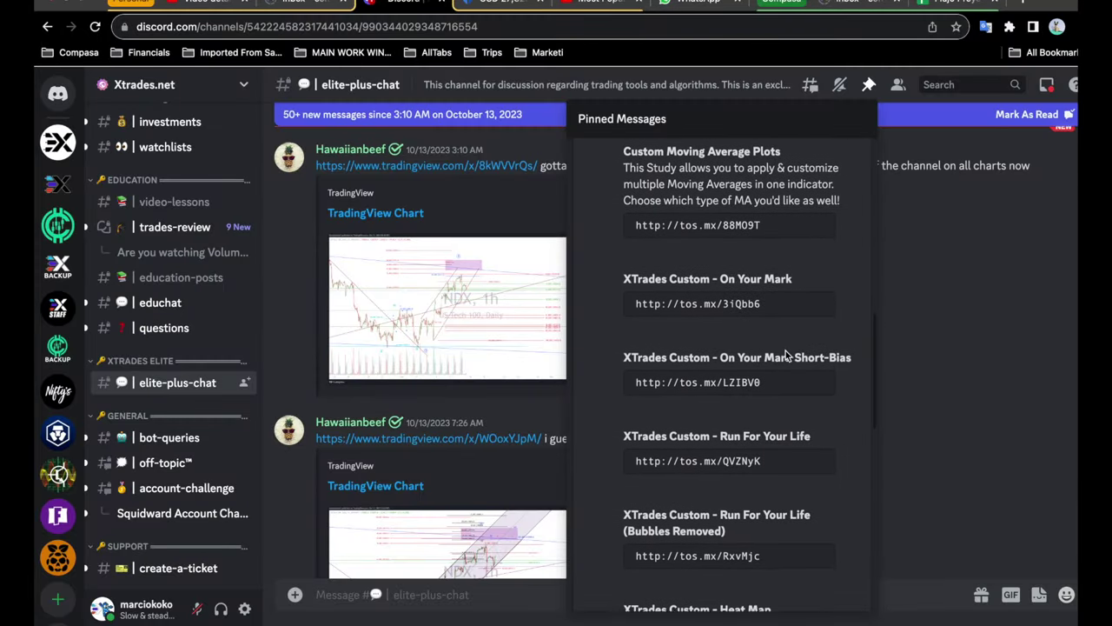
pyautogui.scroll(-2, 785, 350)
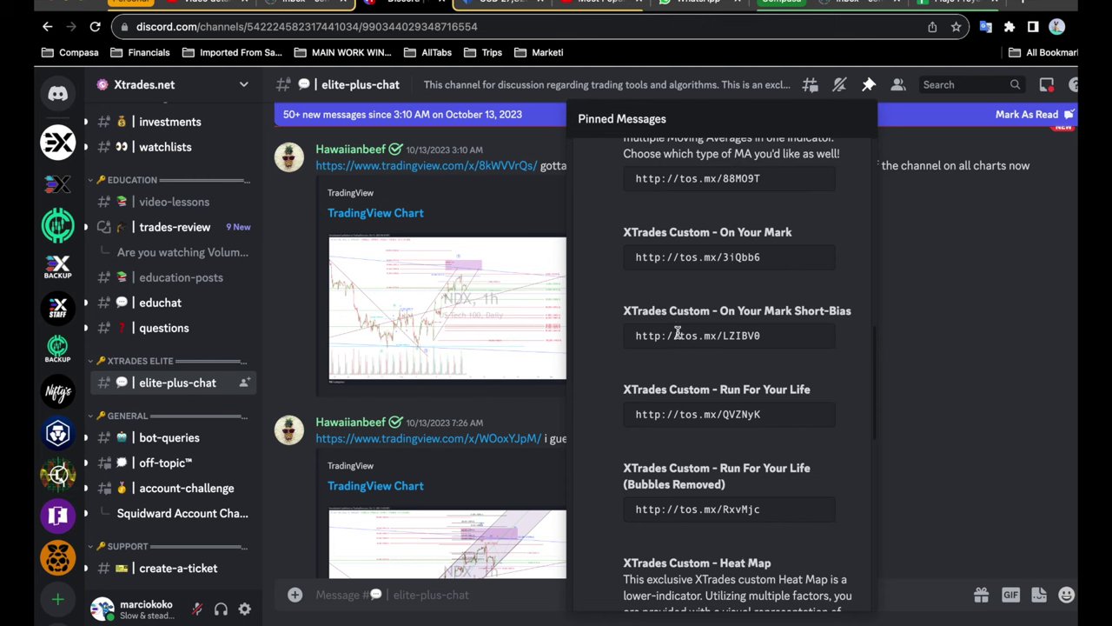
pyautogui.scroll(5, 677, 334)
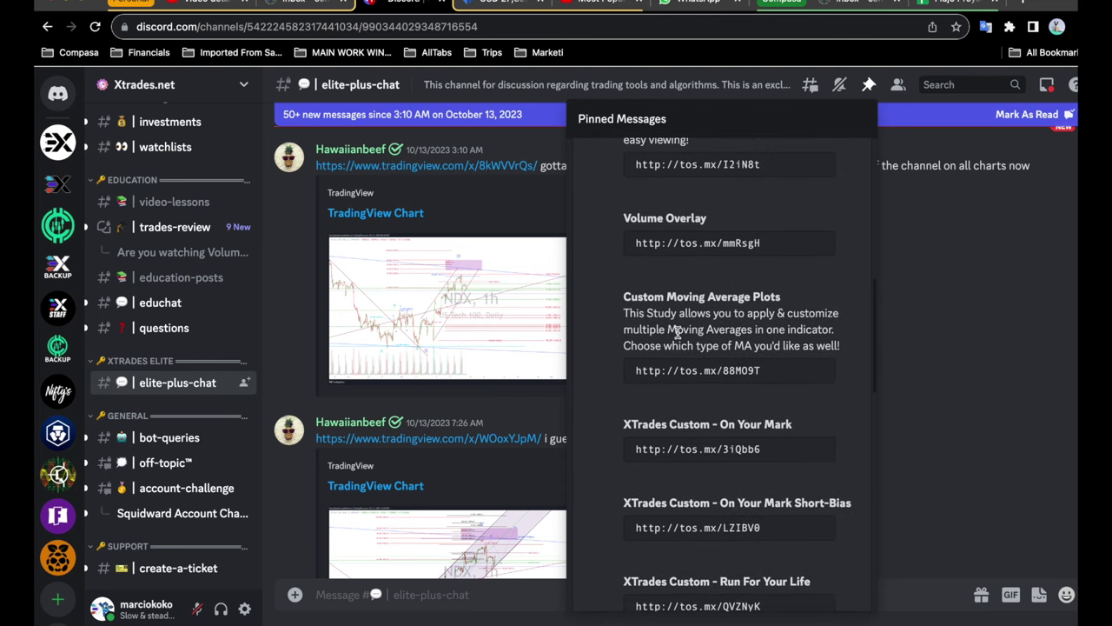
pyautogui.scroll(3, 677, 333)
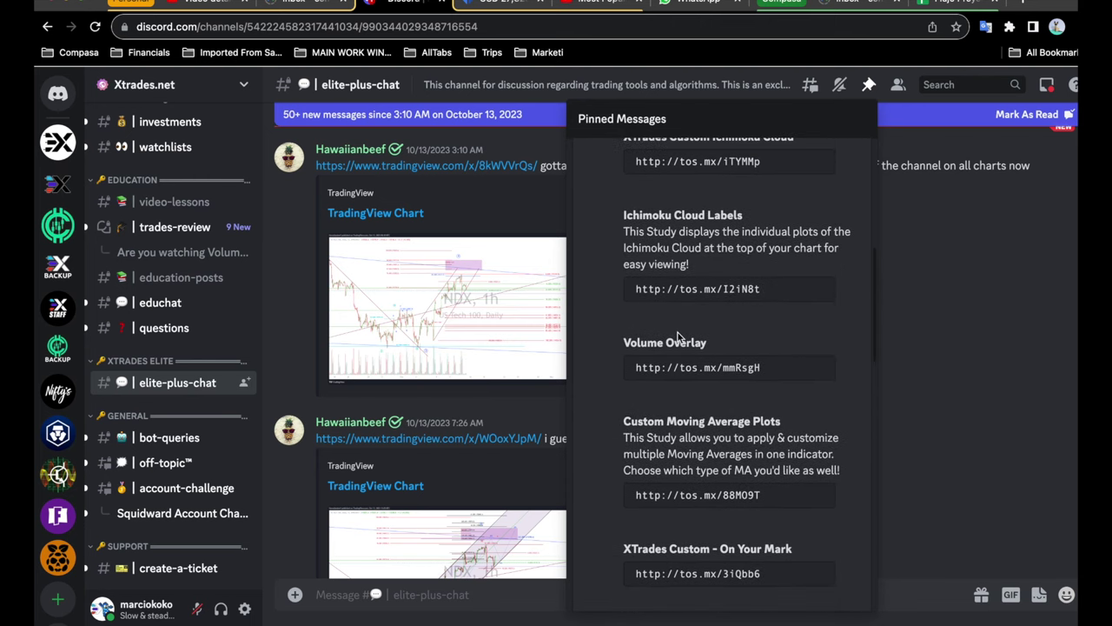
pyautogui.click(945, 354)
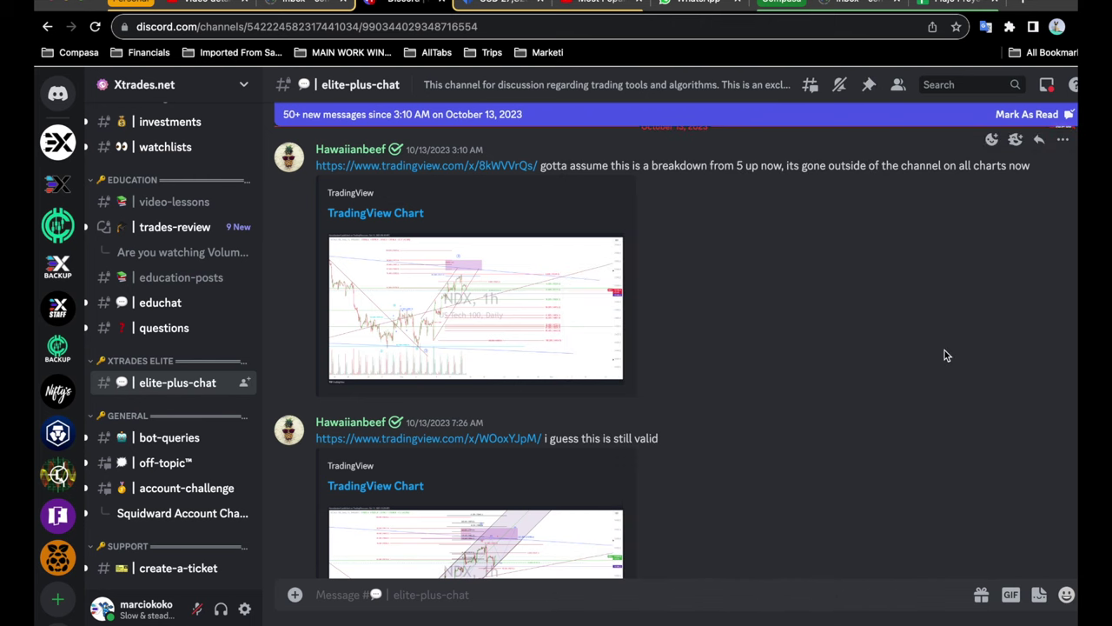